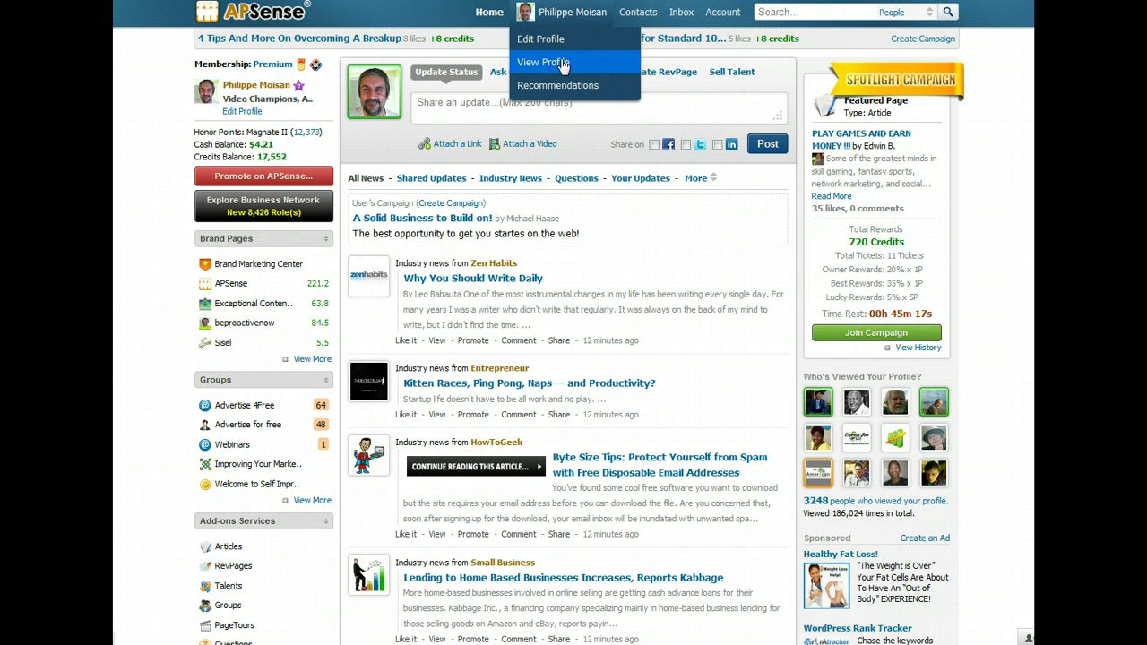
- View your own profile page, play its PageTour through the steps, and close the tour
left_click(561, 63)
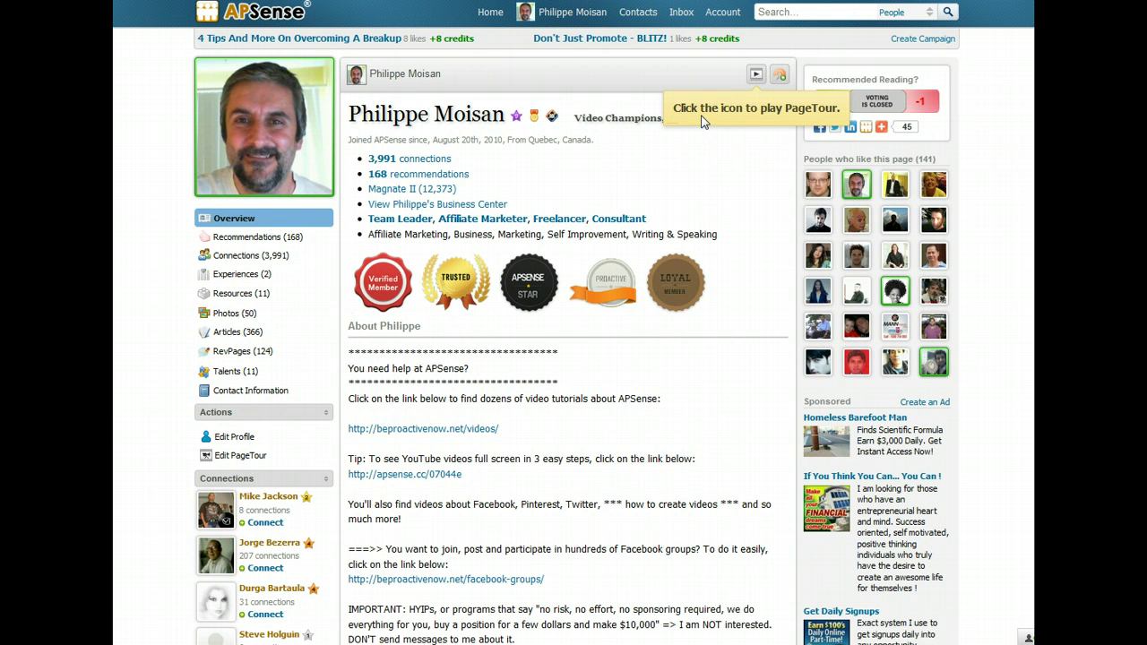
left_click(756, 79)
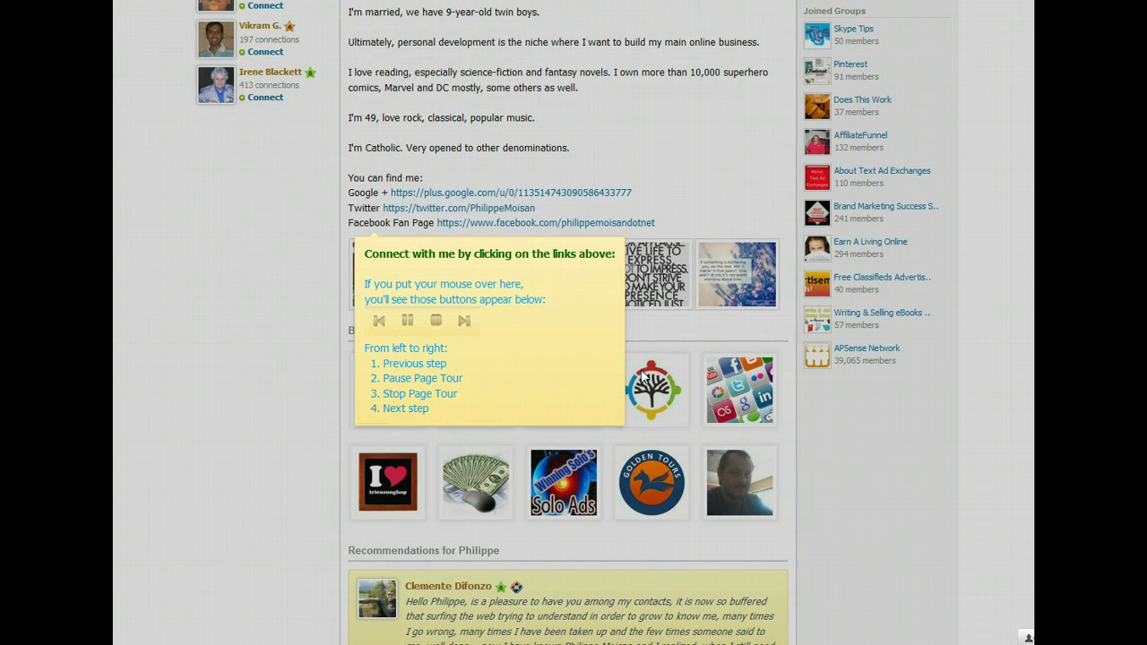
mouse_move(479, 351)
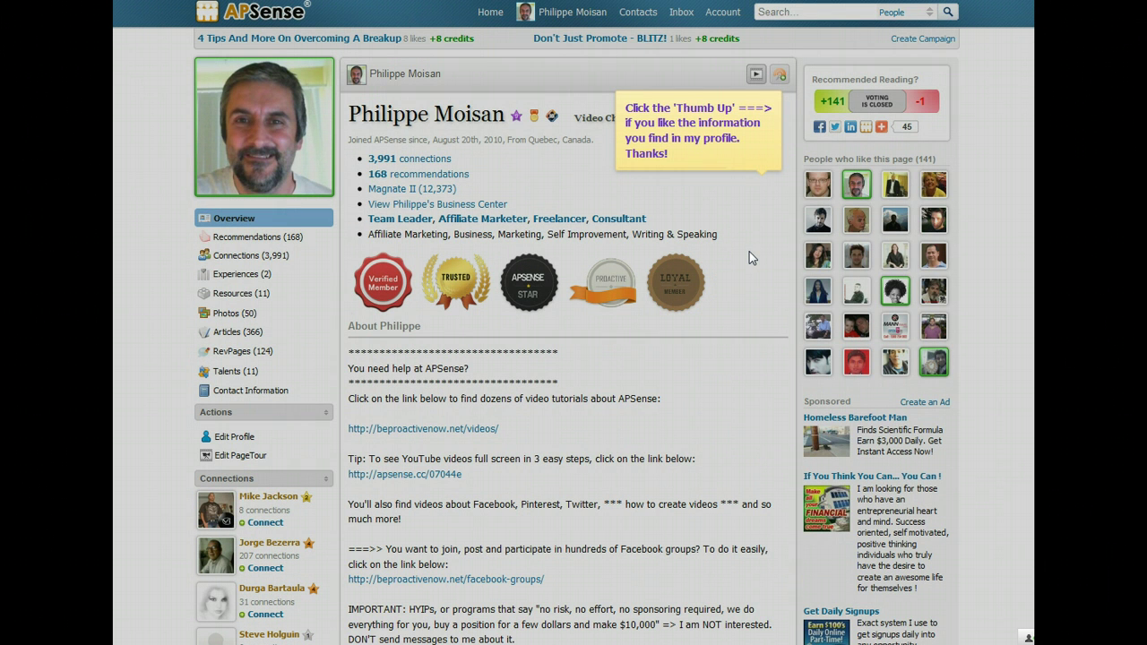
left_click(750, 258)
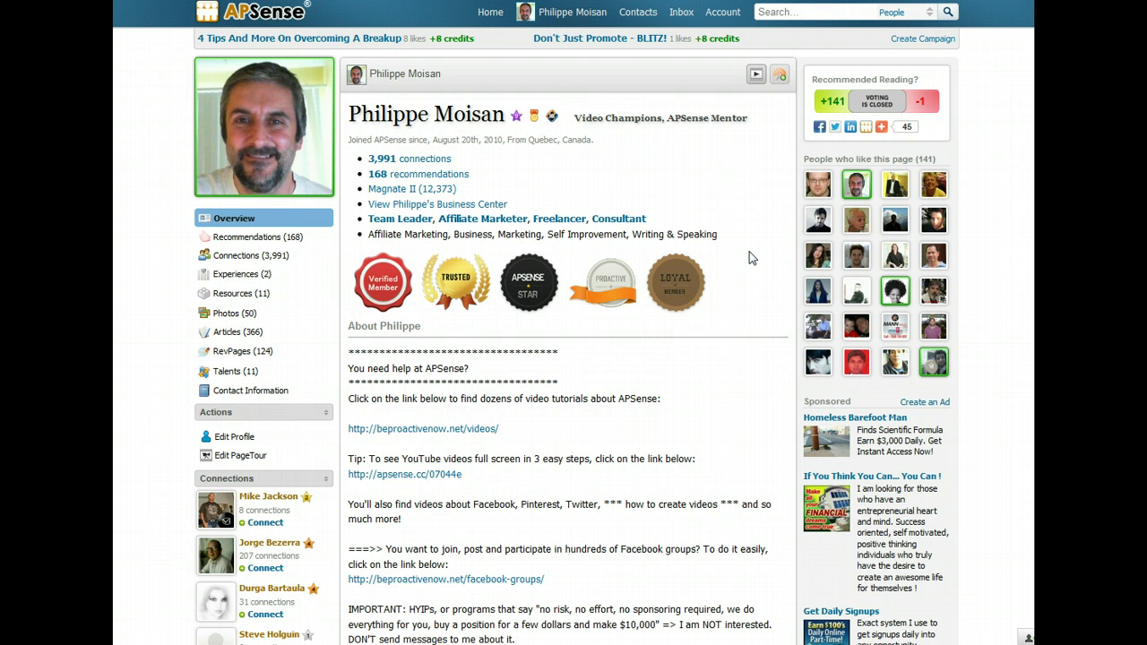
- Open the profile's PageTour for editing and save its properties with Theme4 selected
left_click(602, 475)
left_click(235, 457)
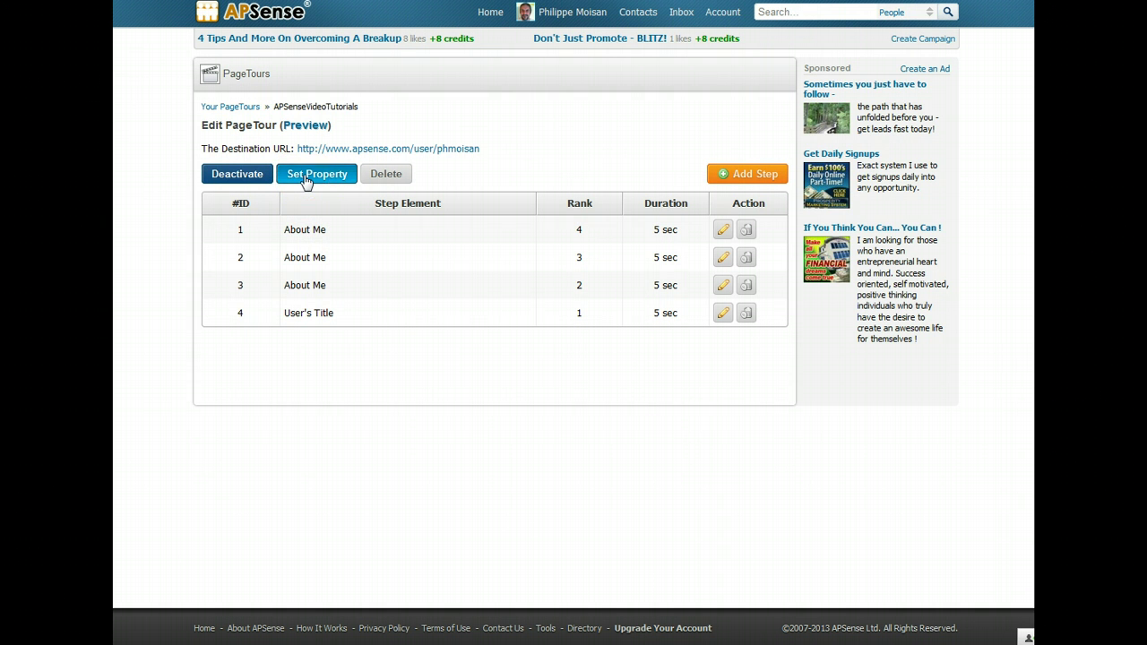
left_click(455, 332)
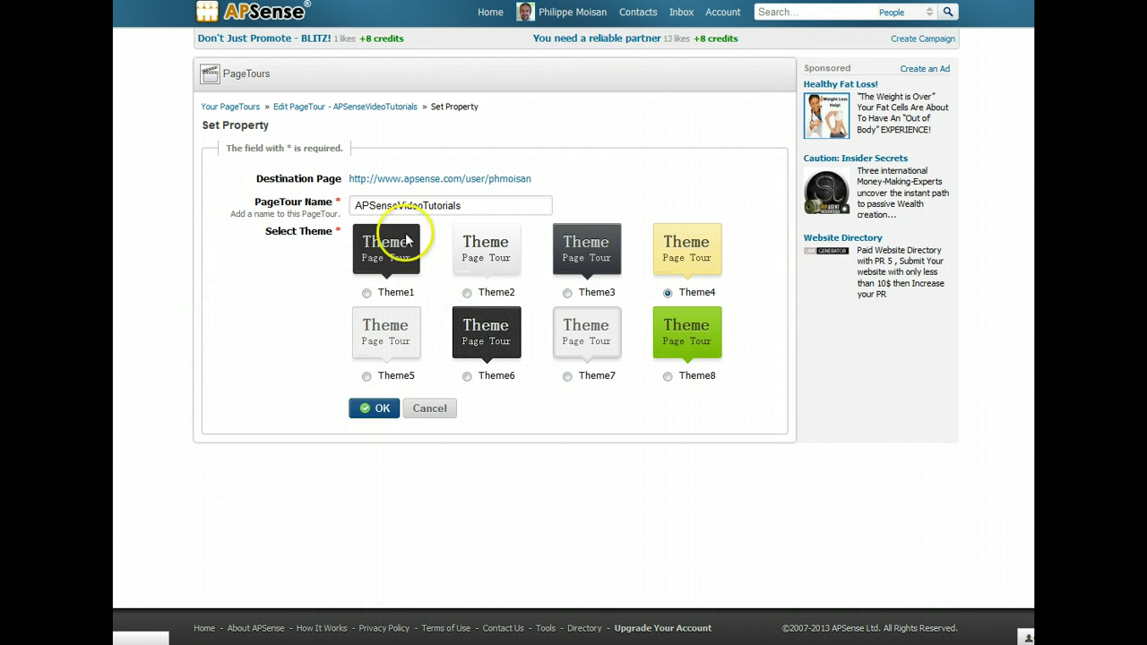
left_click(690, 258)
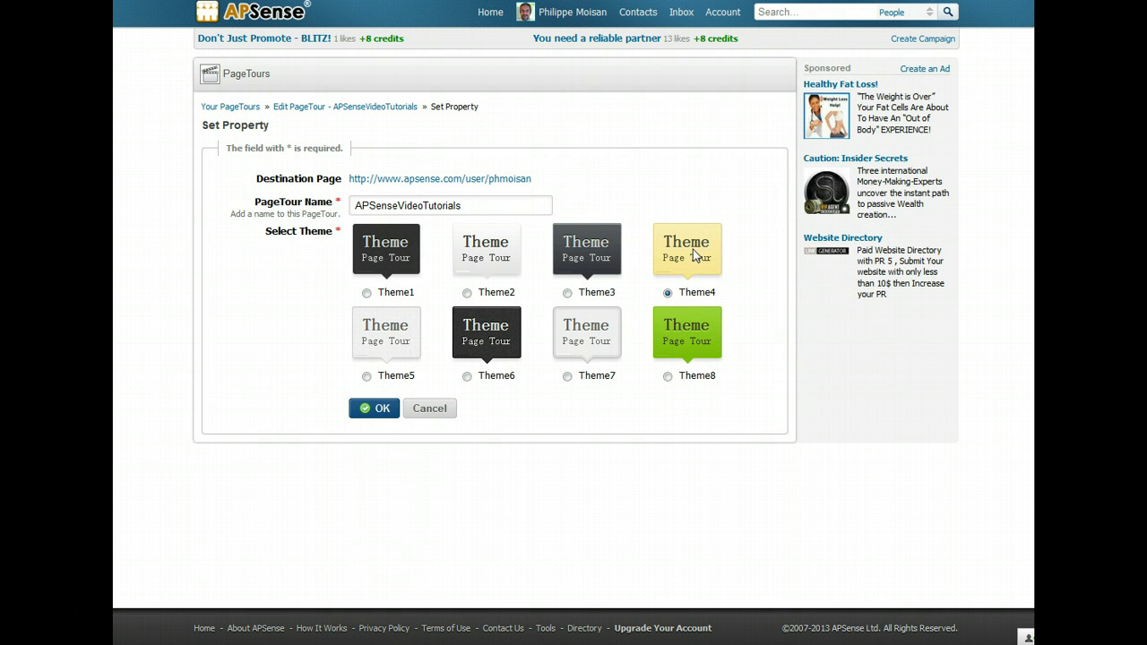
left_click(382, 407)
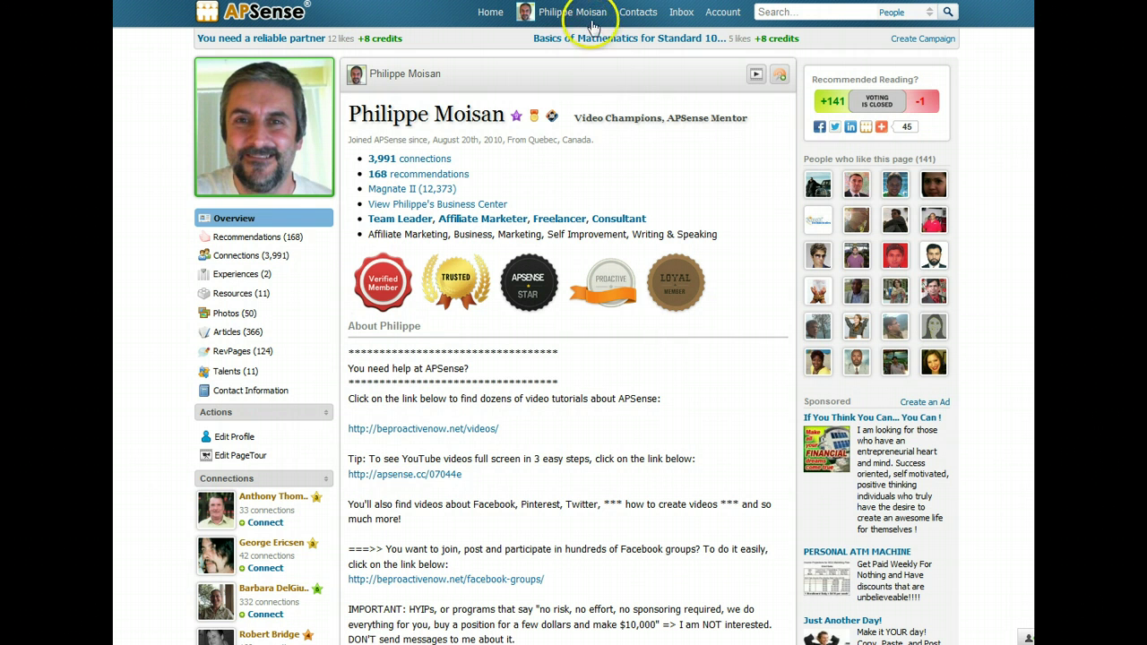
- From the profile, open the PageTour's rank 4 step for editing and examine its description, Offset X, Offset Y and Background fields
mouse_move(592, 27)
left_click(568, 62)
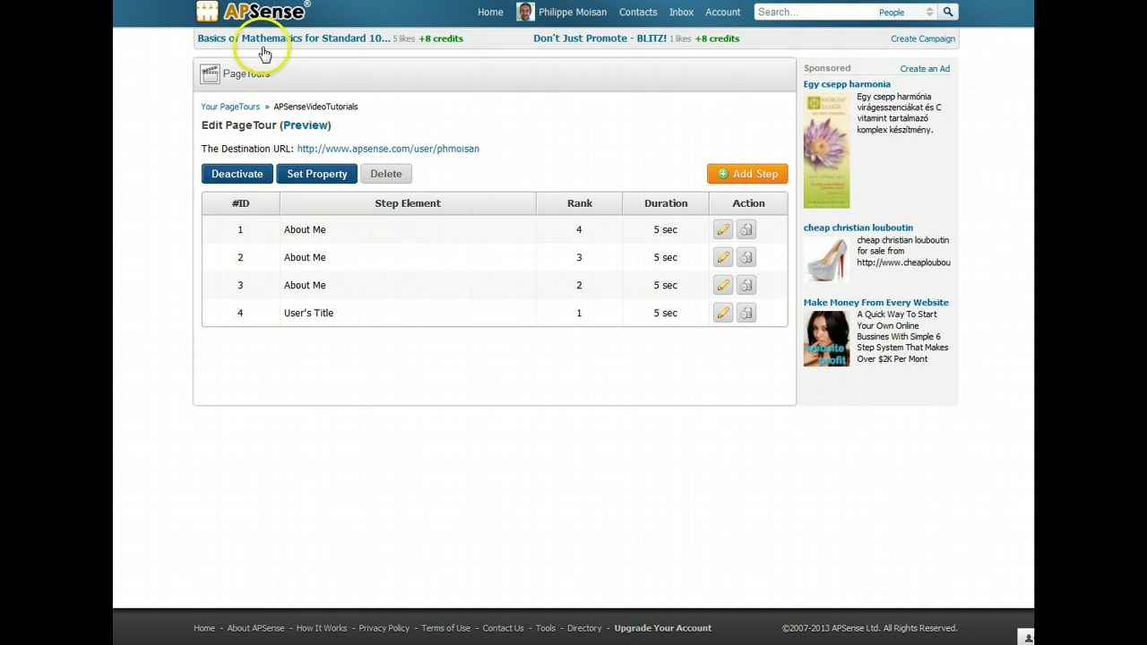
left_click(723, 231)
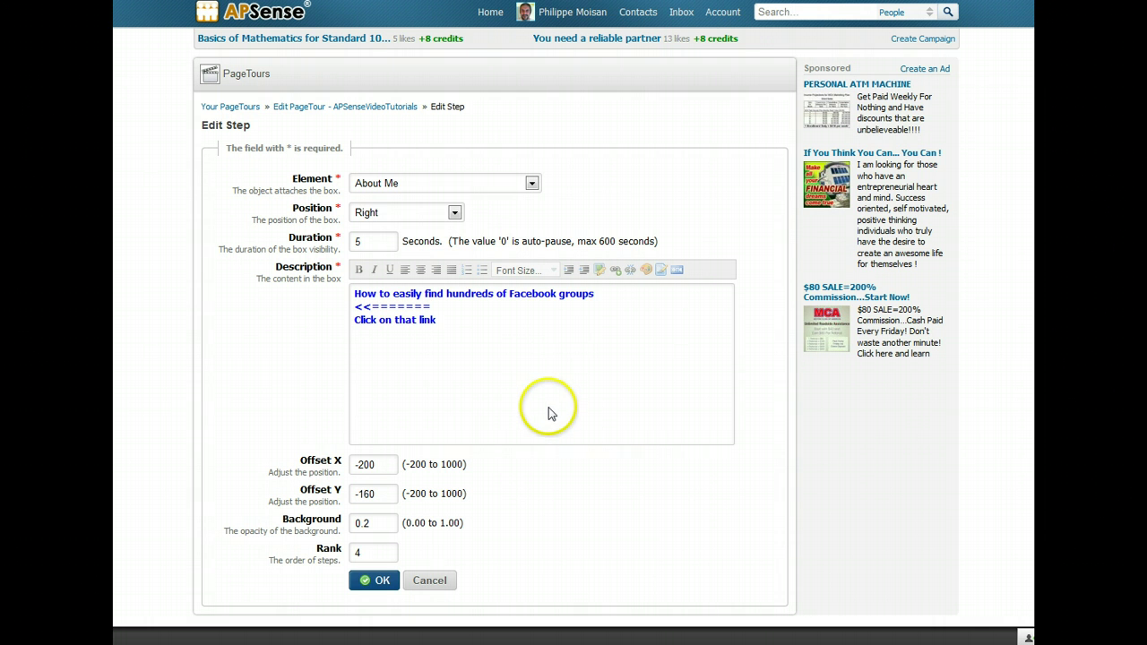
left_click(532, 340)
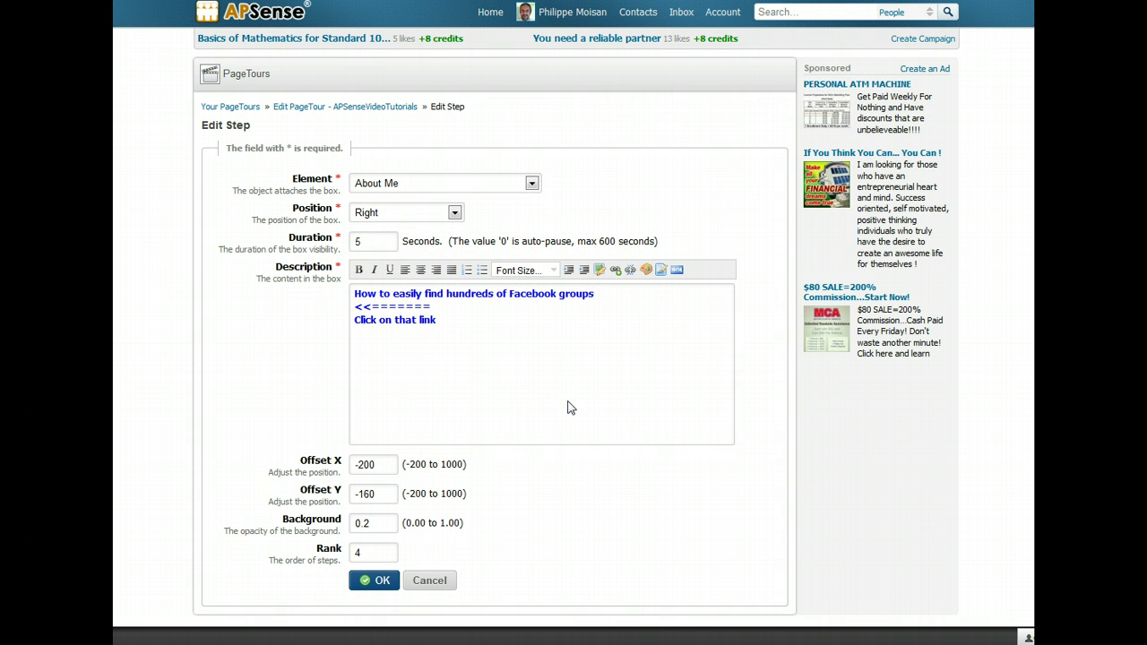
left_click(443, 295)
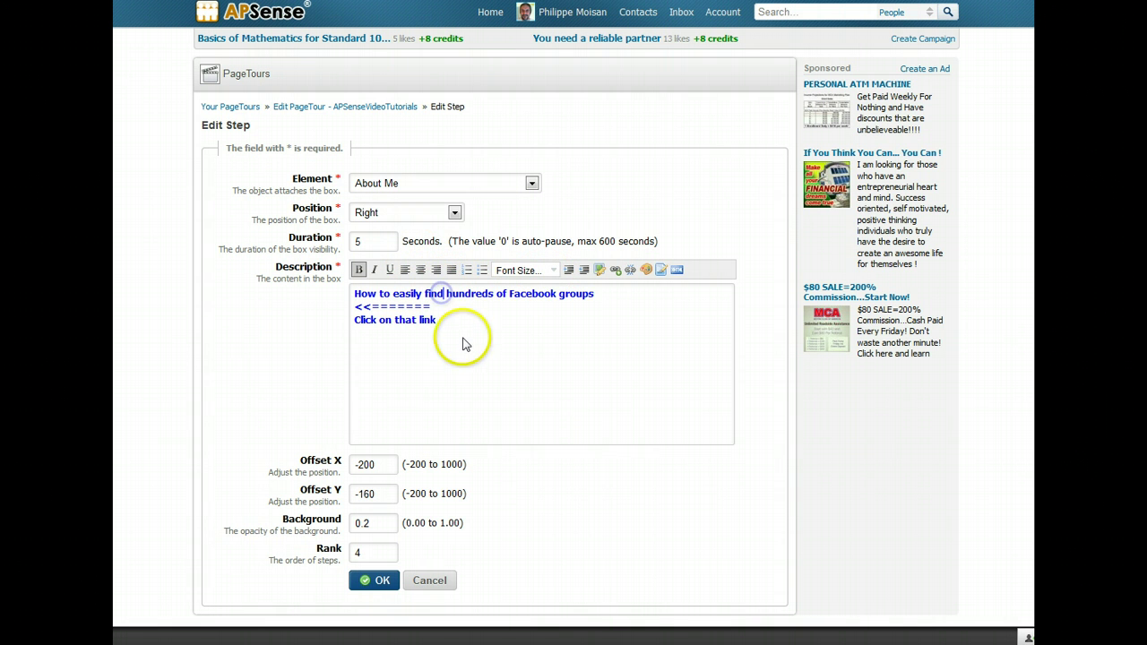
left_click(378, 496)
left_click_drag(381, 496, 356, 496)
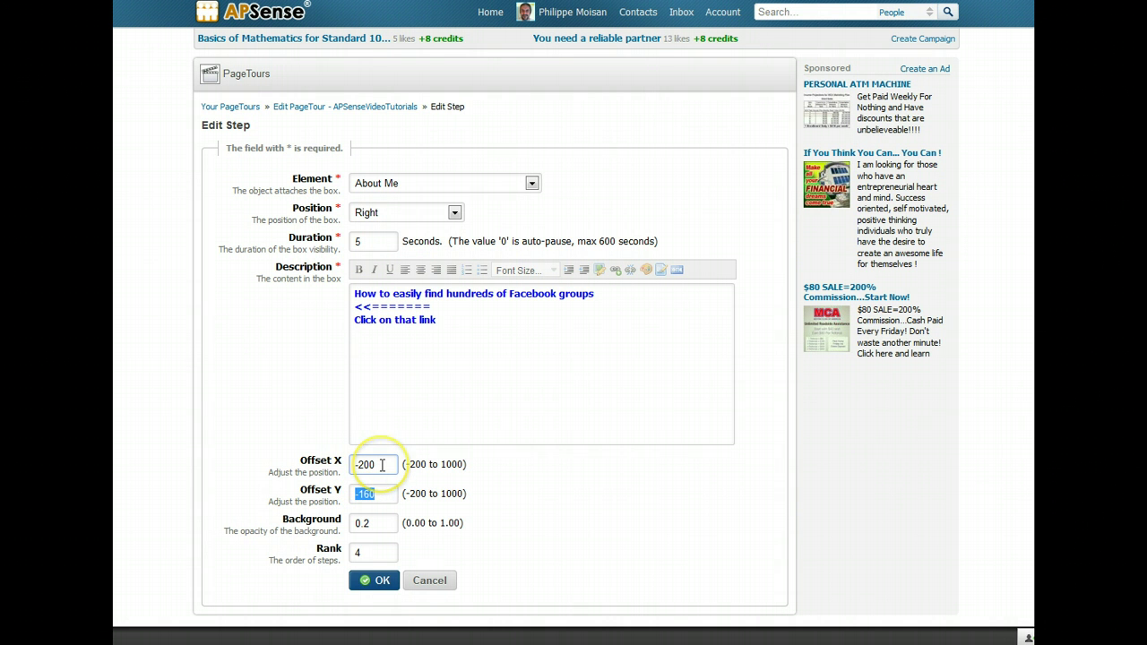
left_click_drag(382, 465, 351, 466)
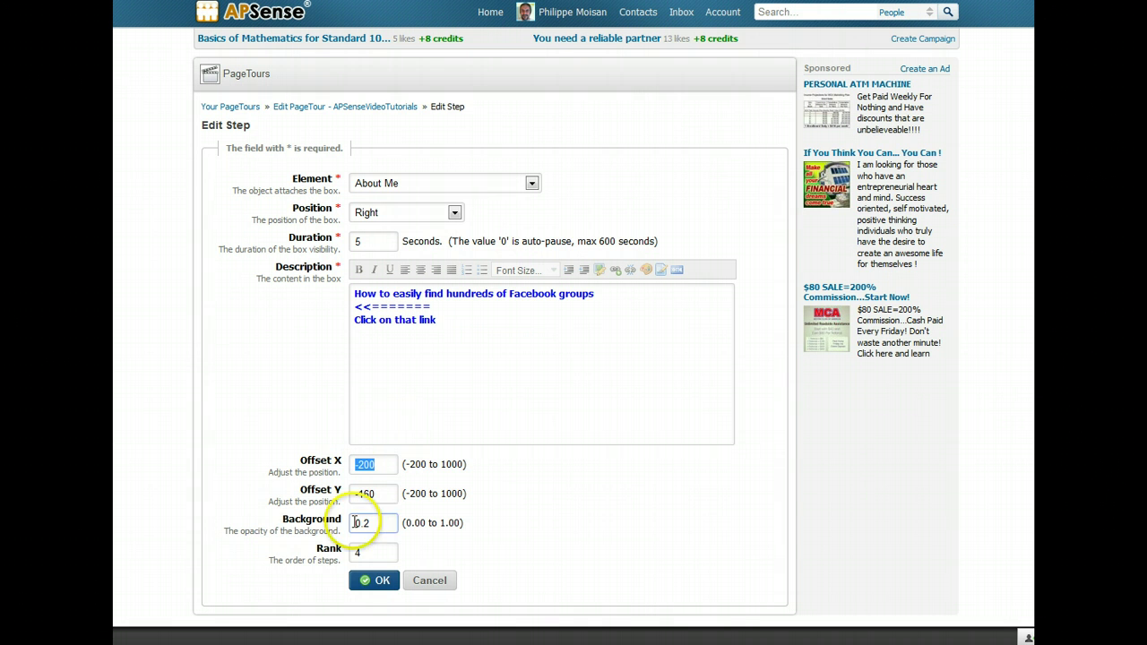
left_click_drag(376, 524, 355, 523)
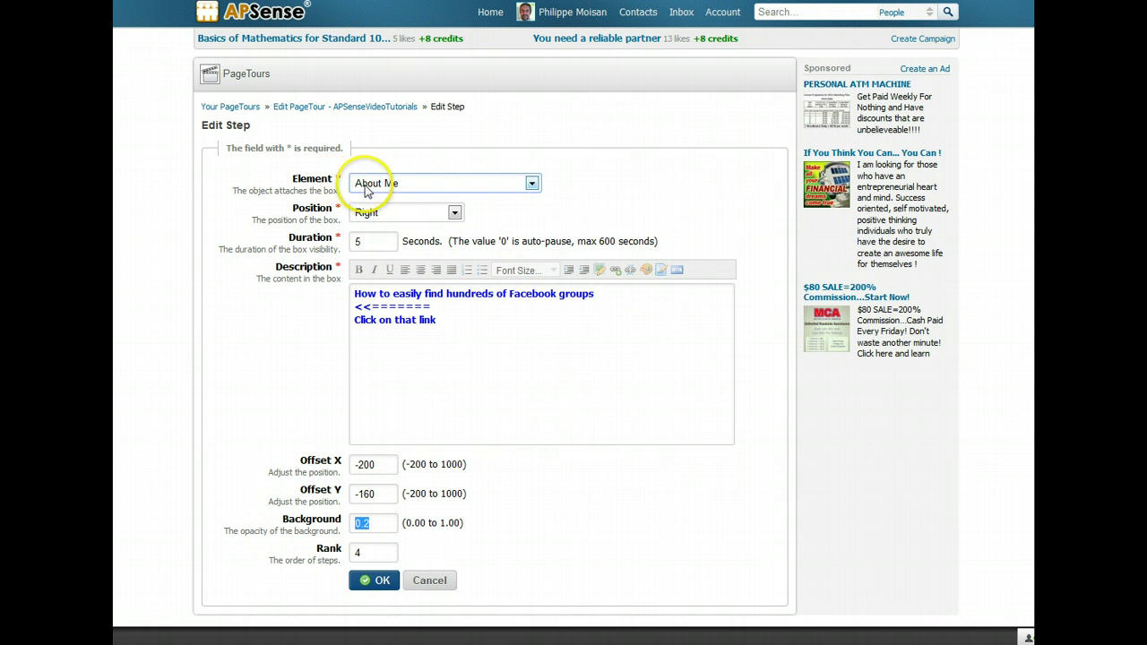
- Review the available Element and Position options for the Facebook groups step without changing them
left_click(532, 185)
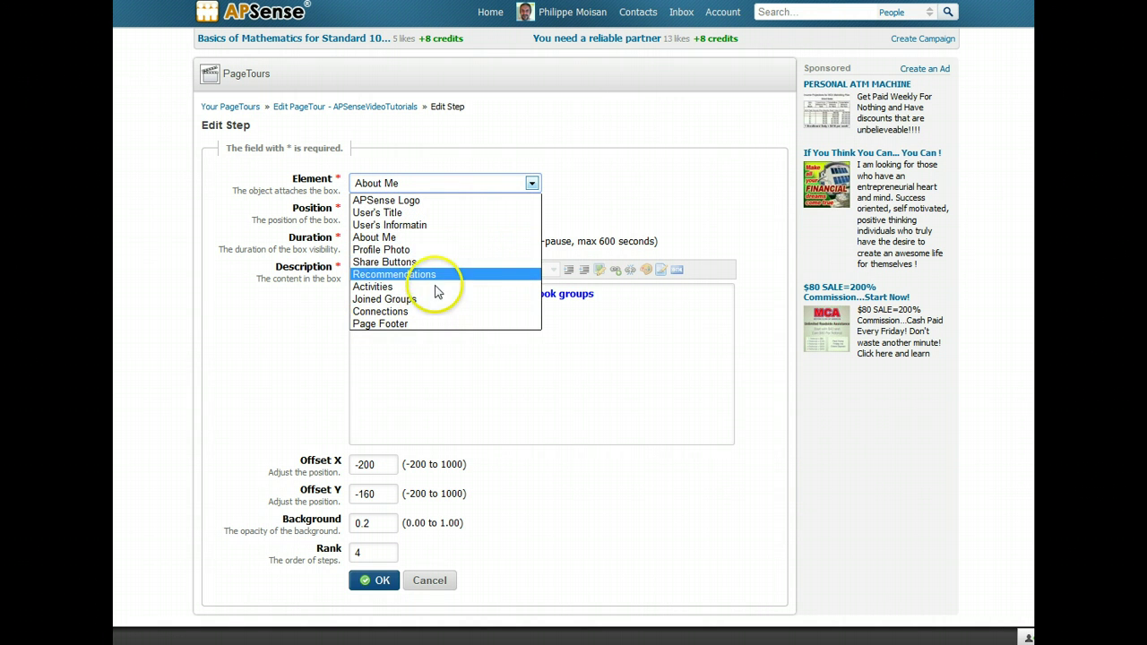
left_click(532, 184)
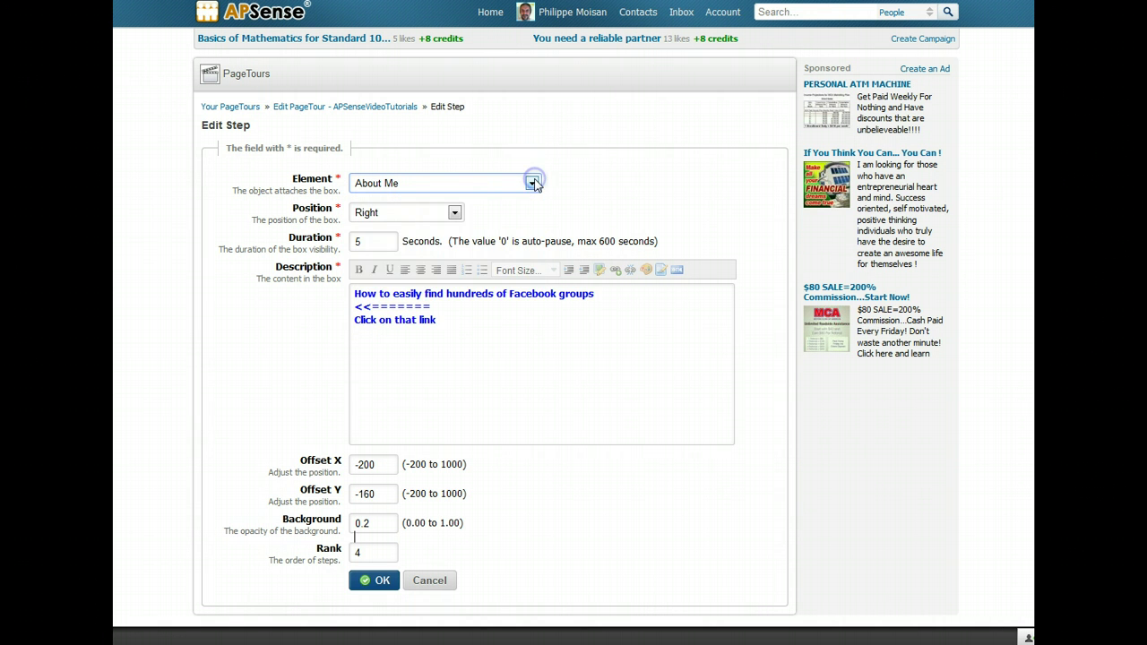
left_click(455, 212)
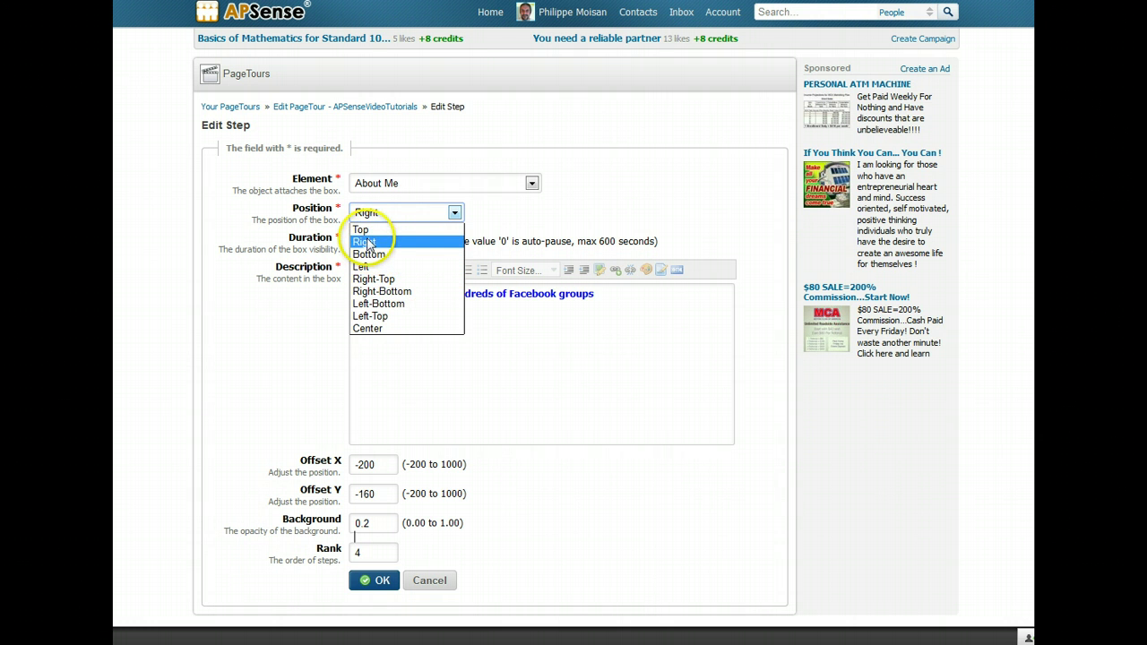
left_click(455, 214)
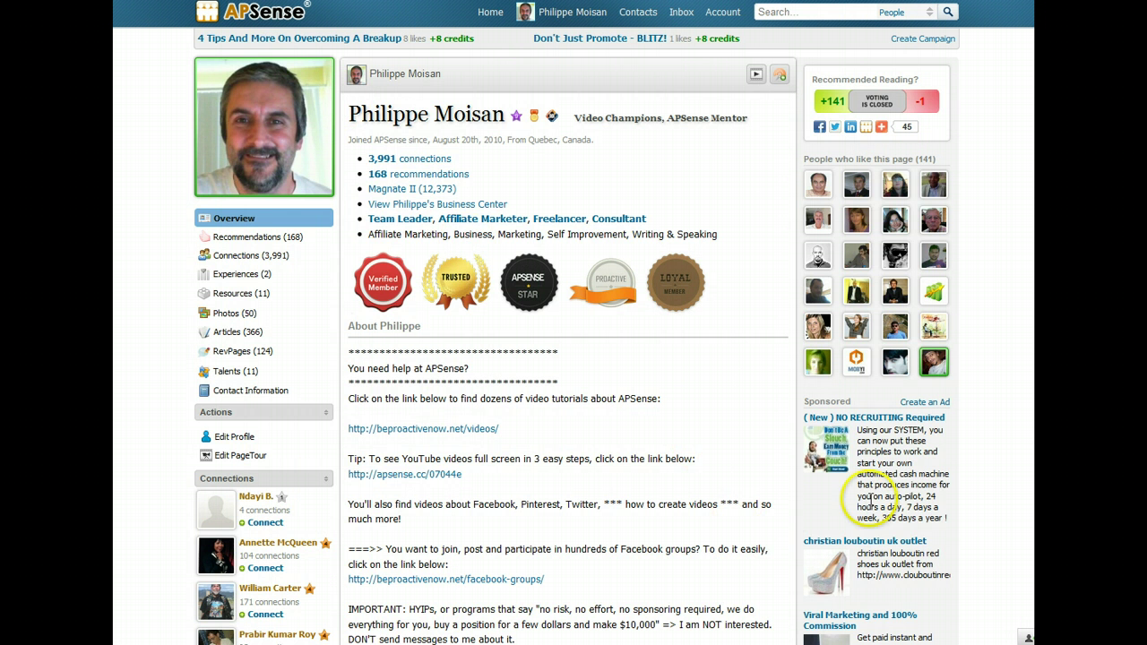
- Compare the profile page with the Facebook groups step's Offset Y and arrow line, and return to the PageTour's step list
scroll(870, 502, "down", 1)
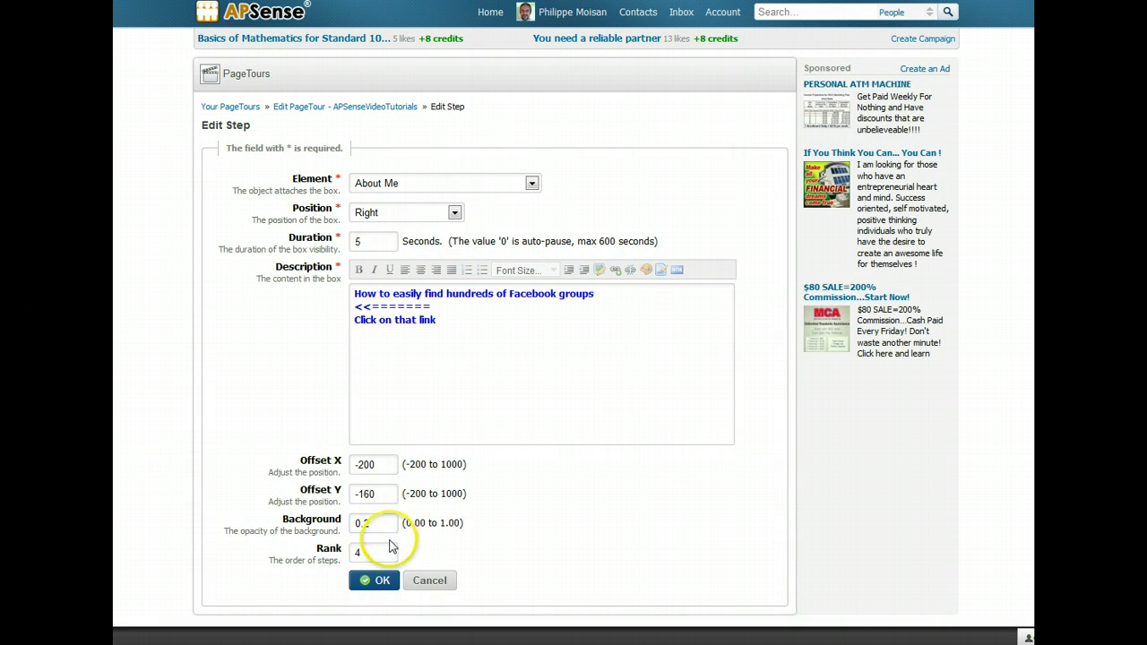
left_click_drag(389, 494, 346, 489)
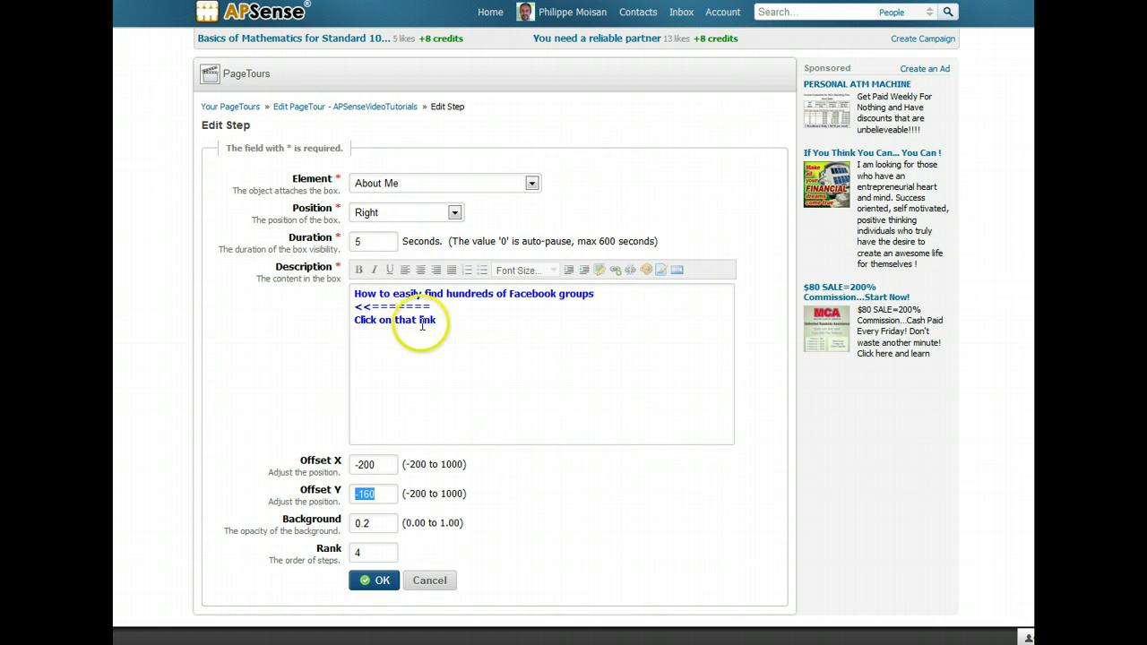
left_click_drag(432, 307, 353, 305)
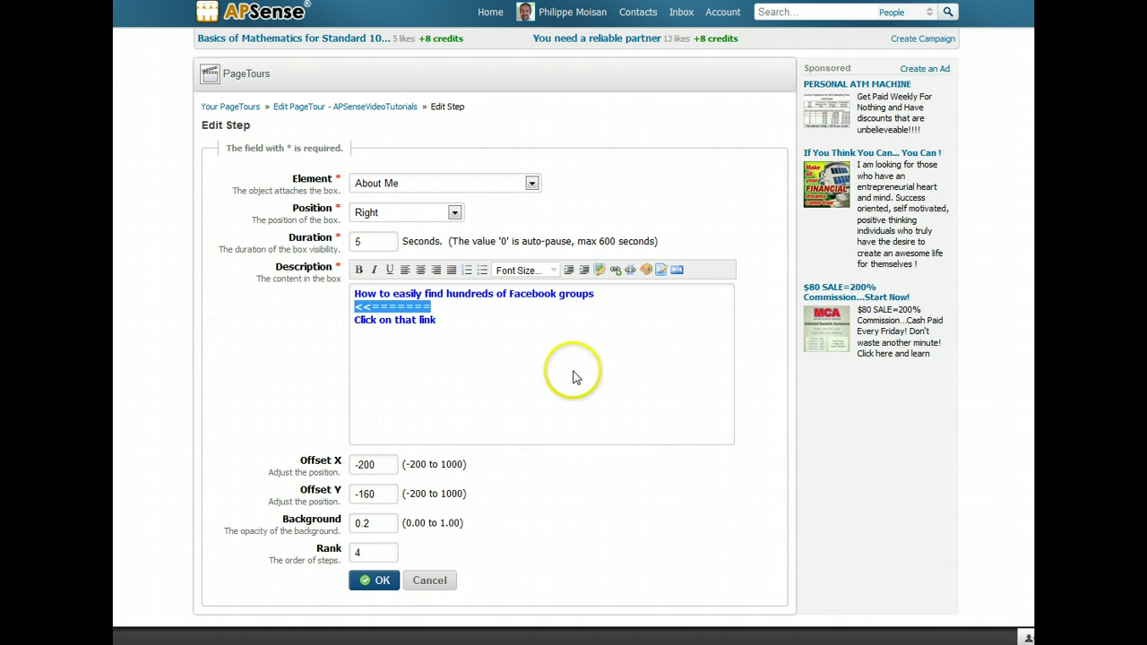
left_click(355, 108)
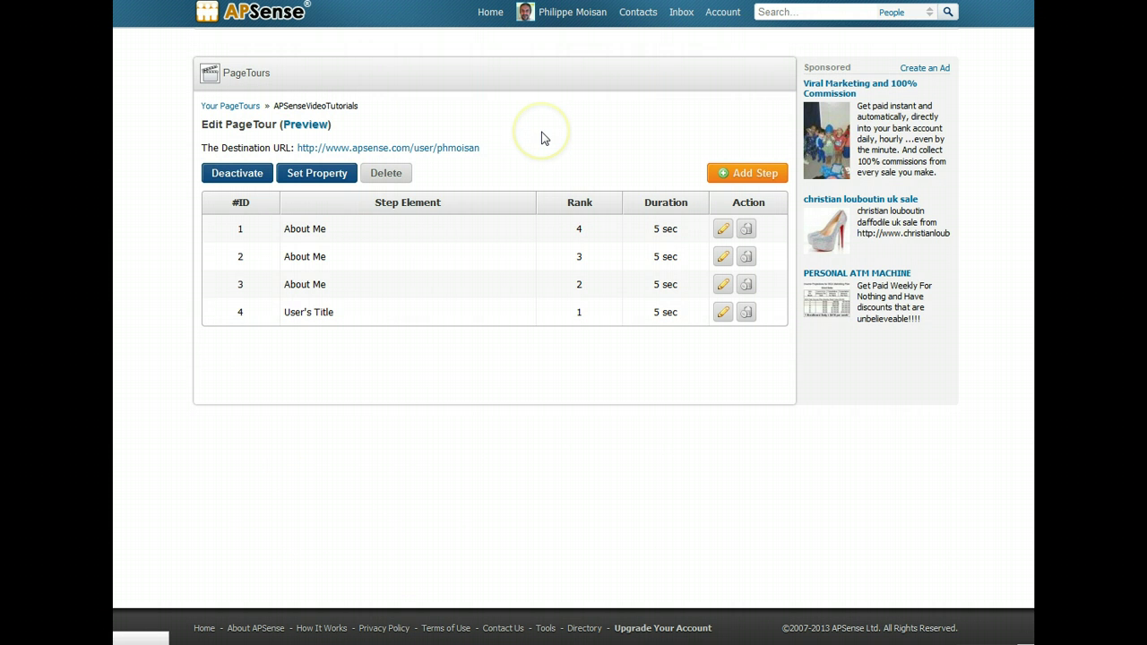
- Open the rank 2 step, examine its description with the playback button image and the formatting options, and return to the step list
left_click(721, 288)
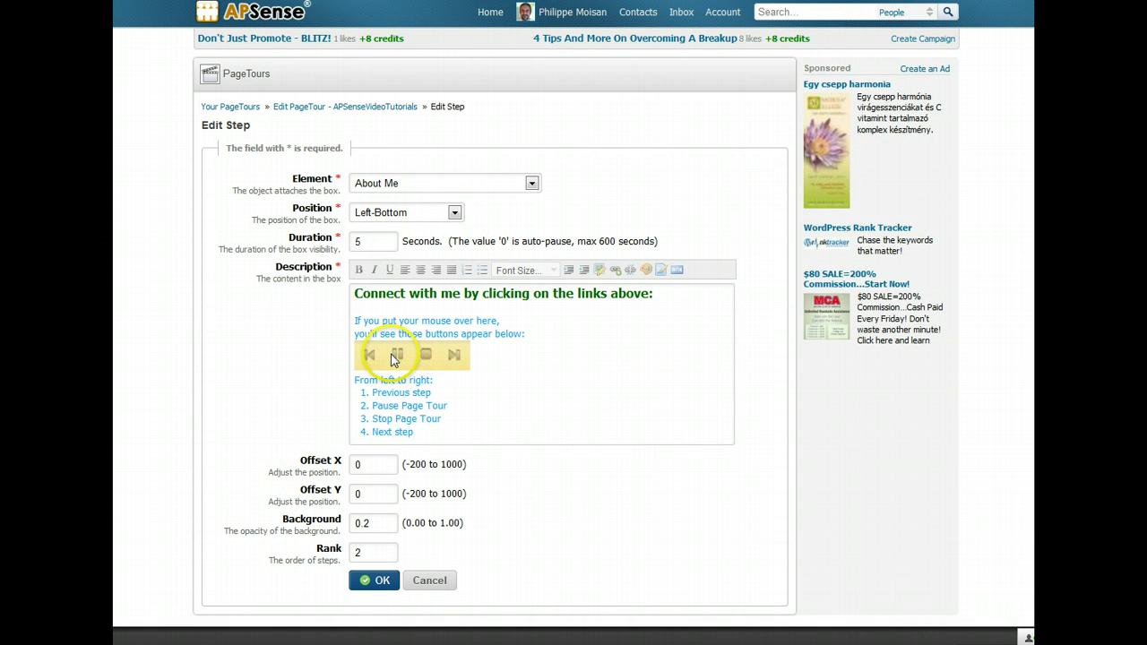
left_click(605, 352)
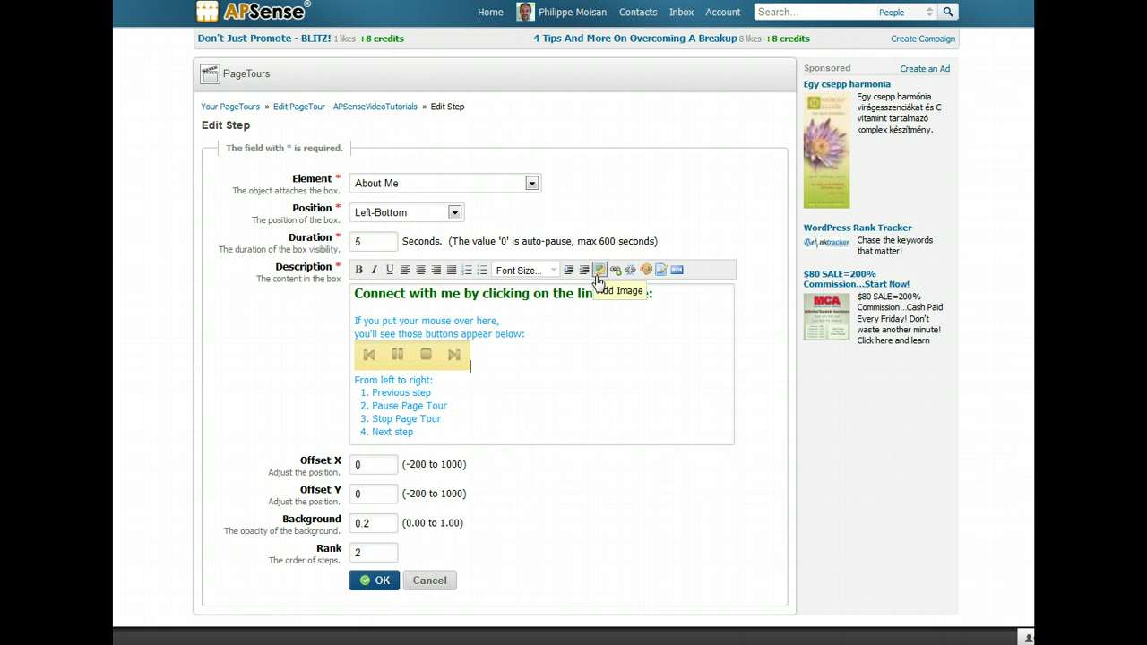
left_click(597, 345)
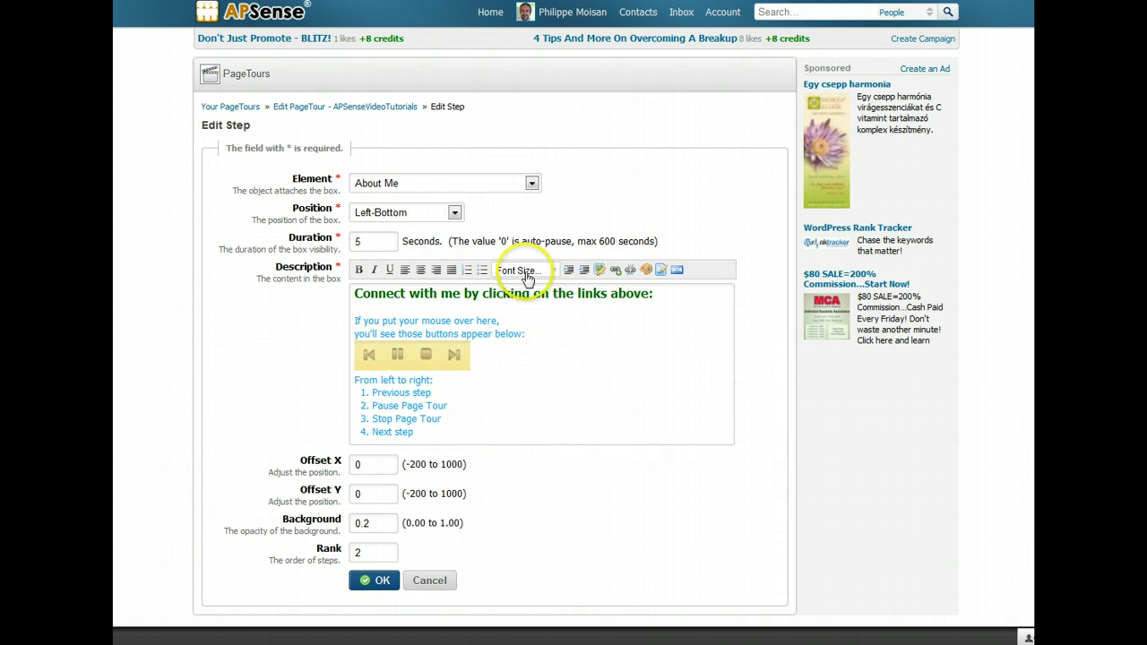
left_click(328, 113)
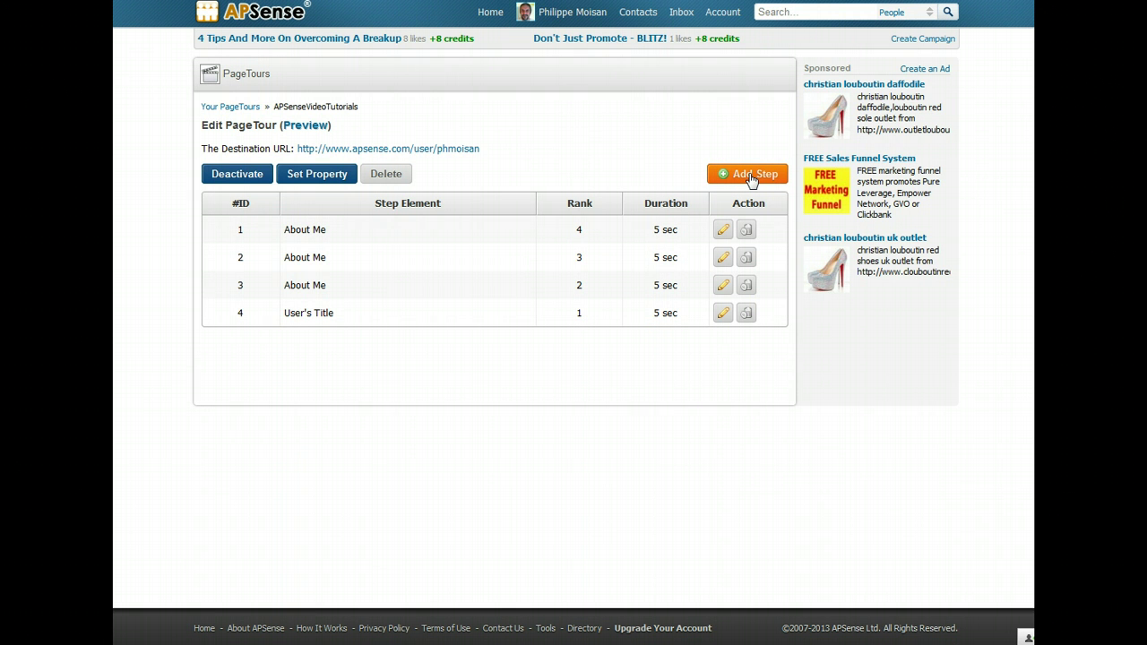
- Start adding a new step to the APSenseVideoTutorials PageTour and place the cursor in its description
left_click(609, 121)
left_click(593, 126)
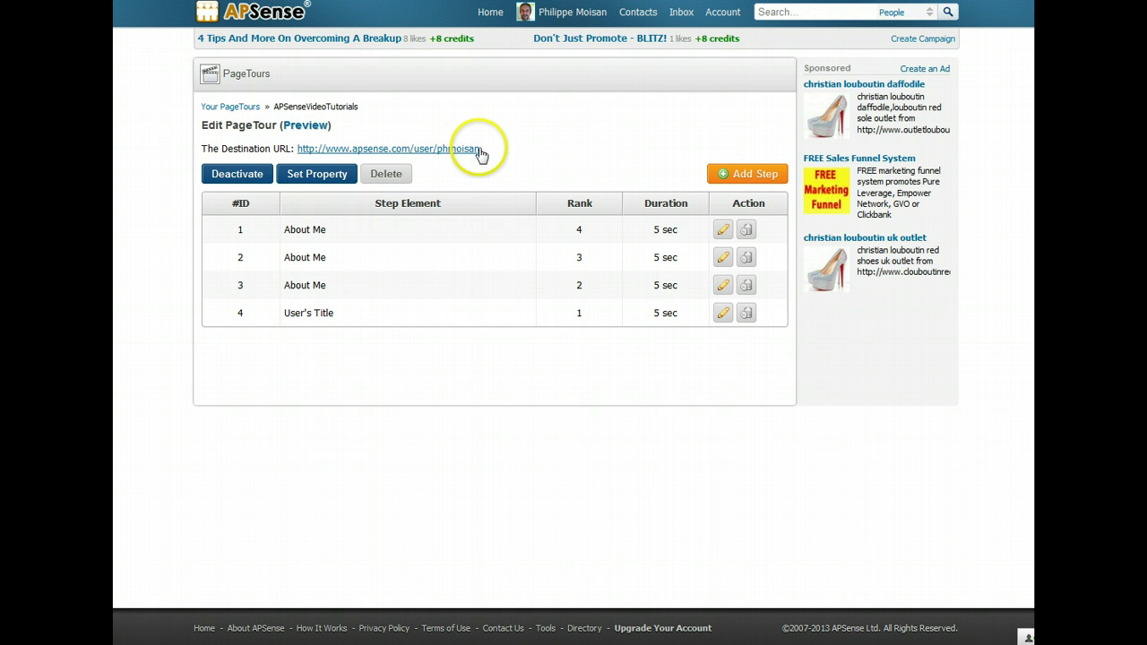
left_click(745, 176)
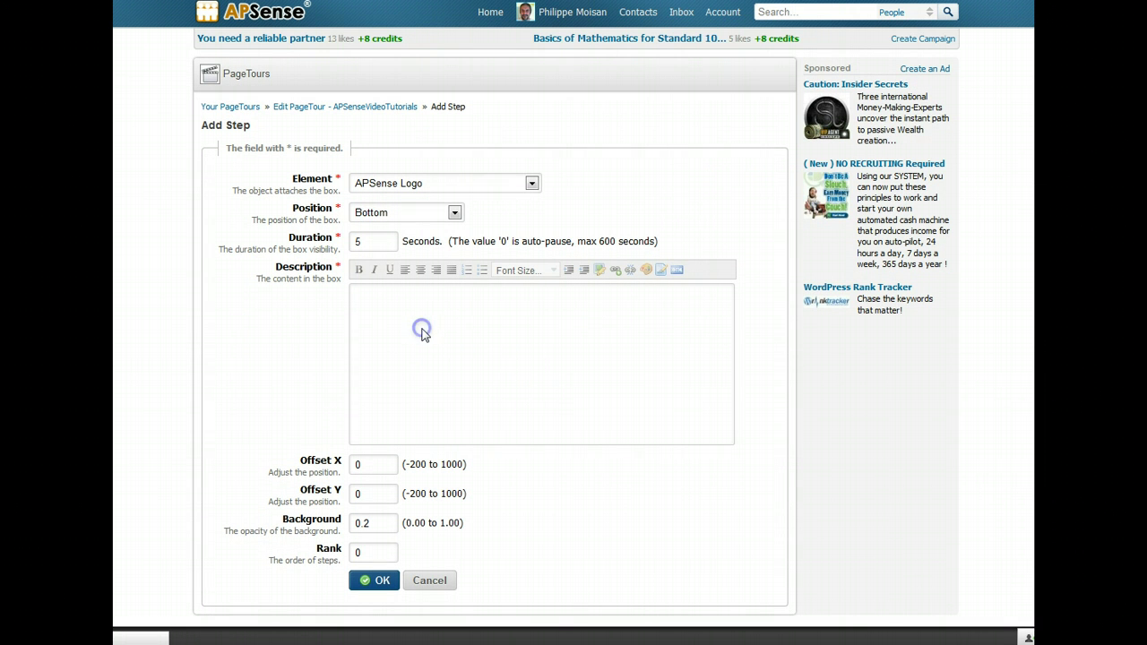
left_click(425, 335)
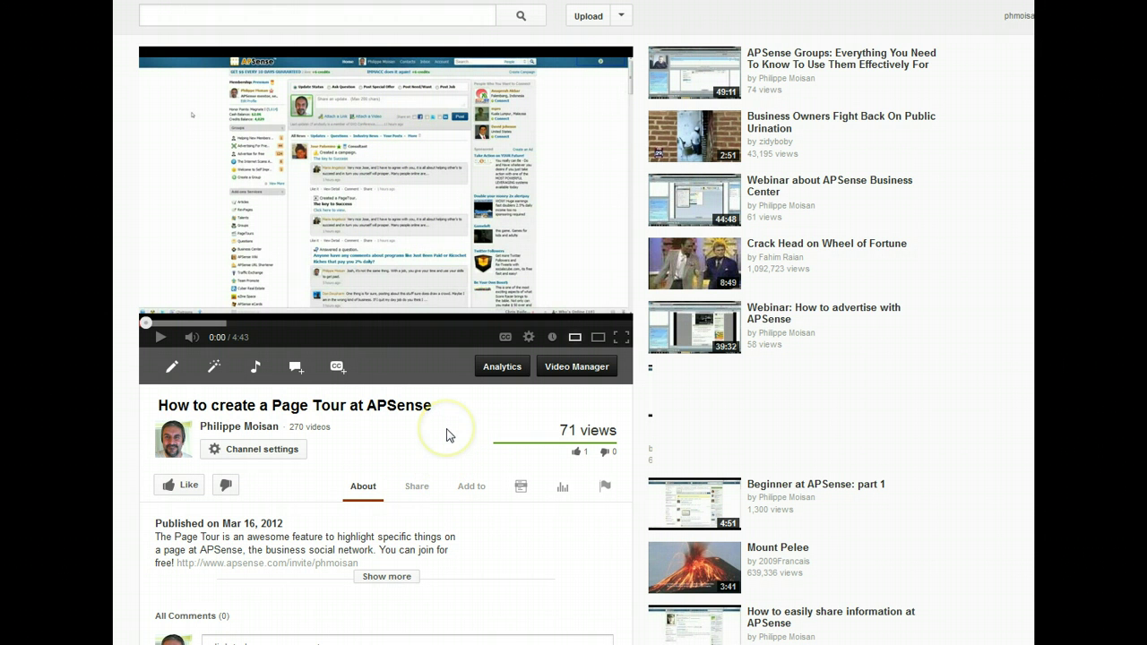
- On YouTube, copy the embed code of "How to create a Page Tour at APSense" with the old embed code option enabled
left_click(426, 492)
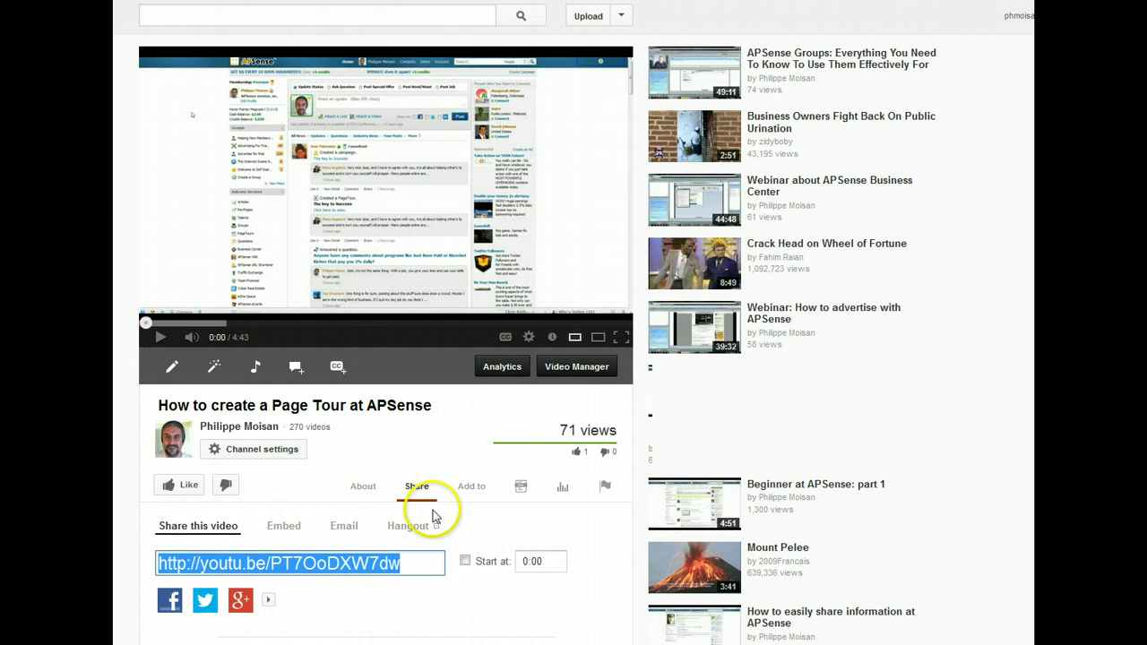
scroll(434, 506, "down", 2)
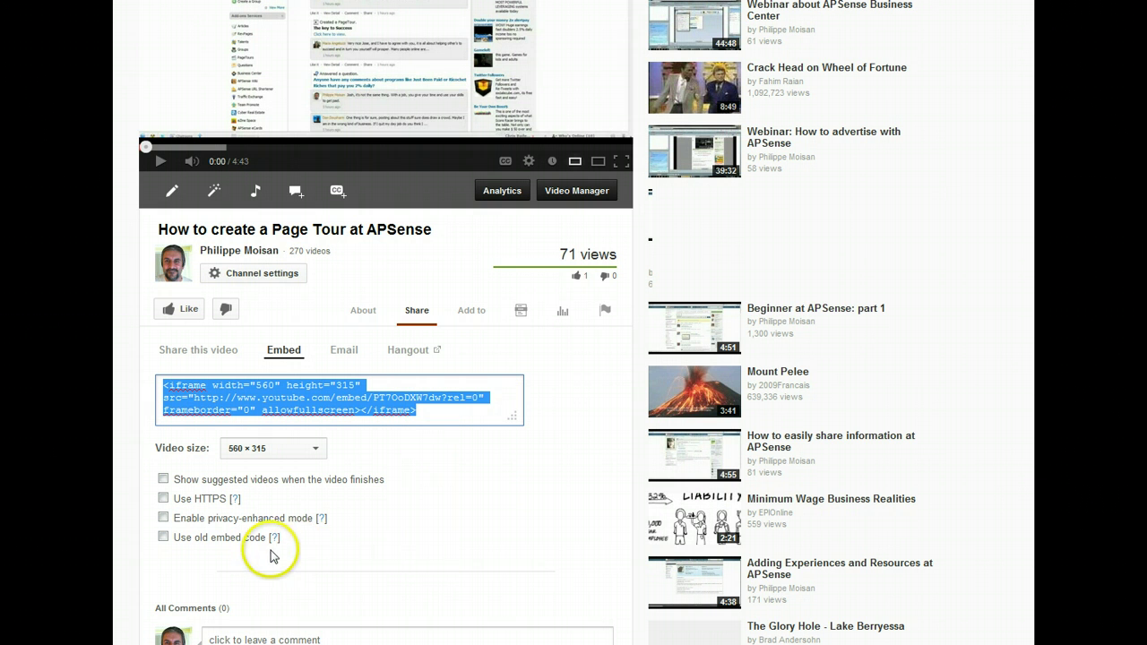
left_click(163, 538)
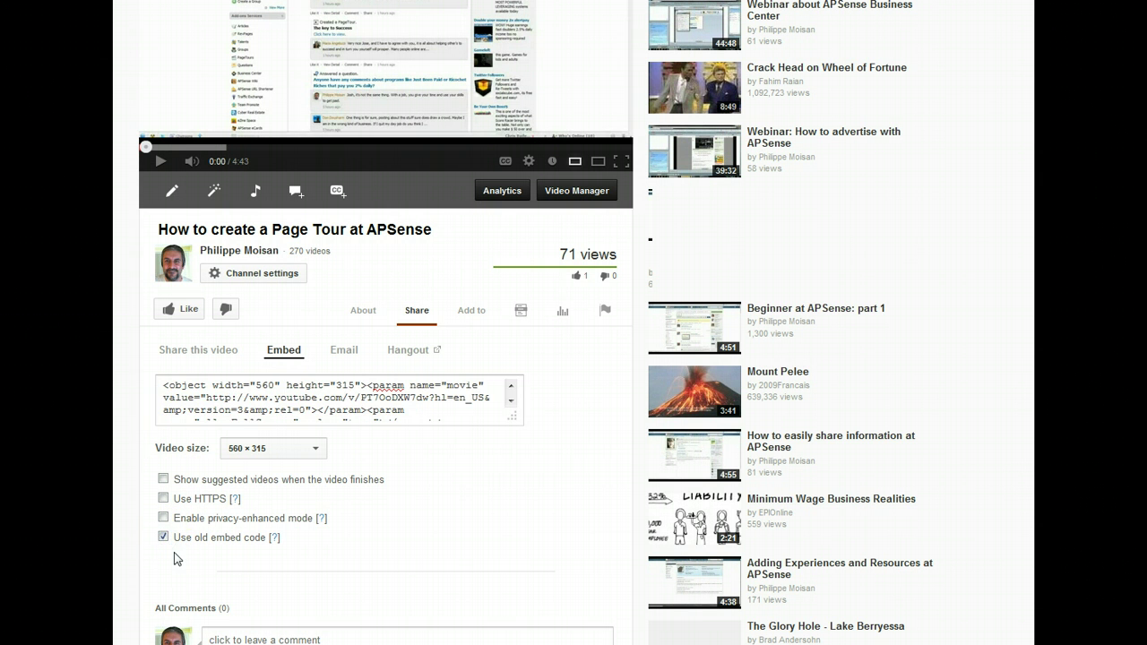
left_click(220, 394)
key("ctrl+c")
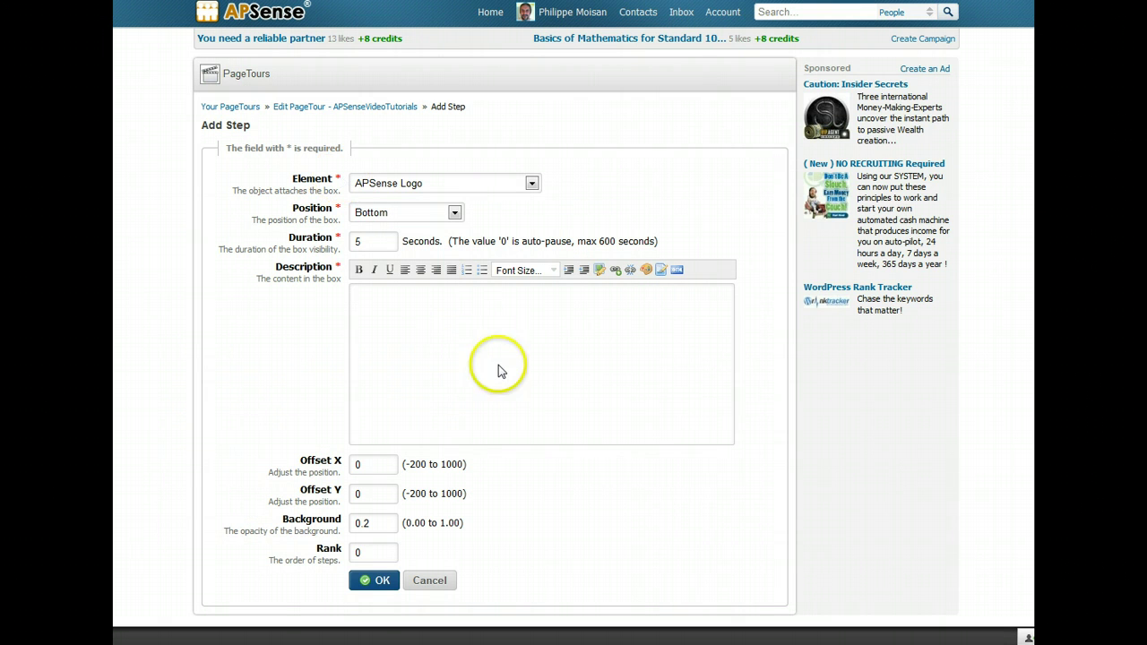
- Open the HTML source of the new step's description and replace its content with the copied YouTube embed code
left_click(499, 364)
left_click(677, 272)
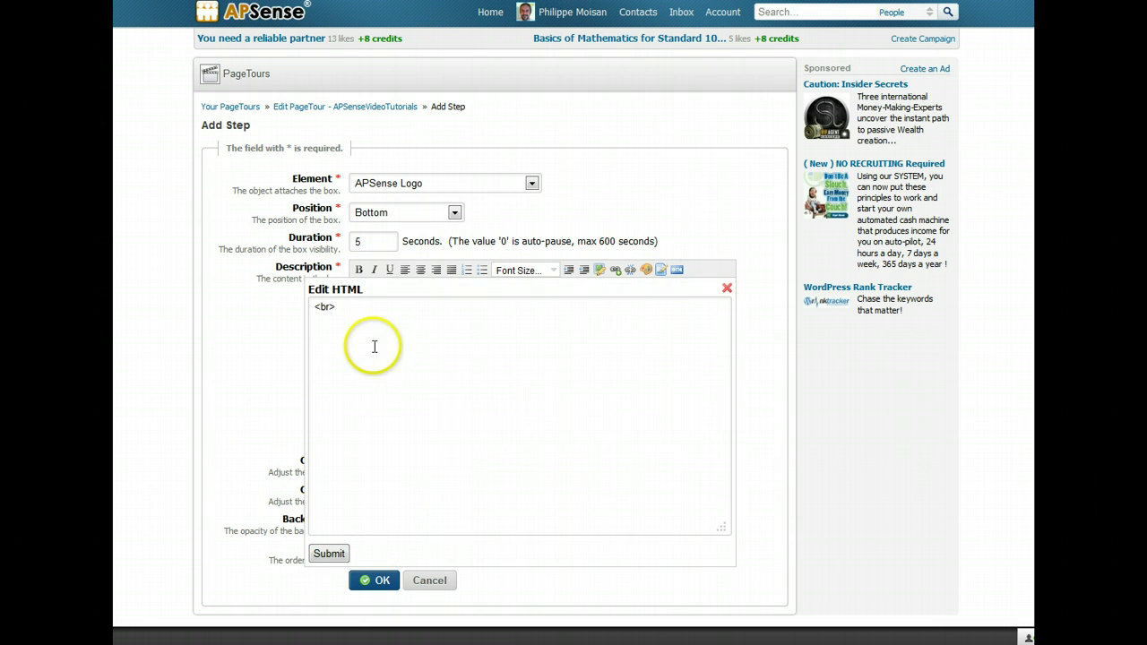
left_click_drag(374, 310, 255, 282)
key("ctrl+v")
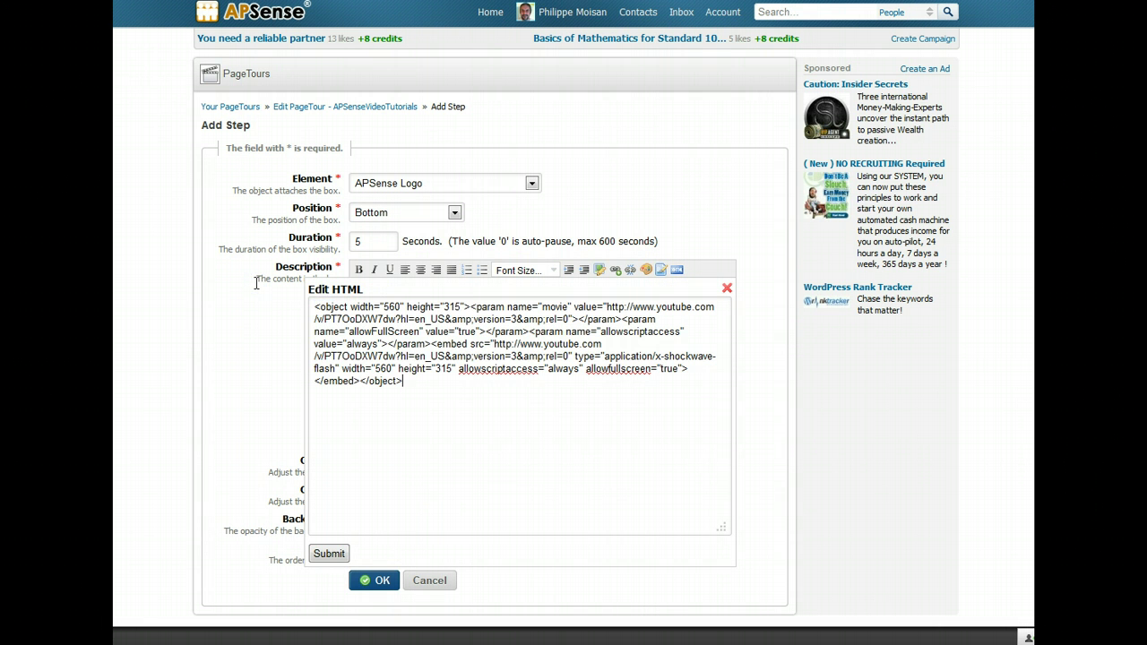
- Set the object tag's width to 300 and height to 200 in the embed code
left_click(400, 306)
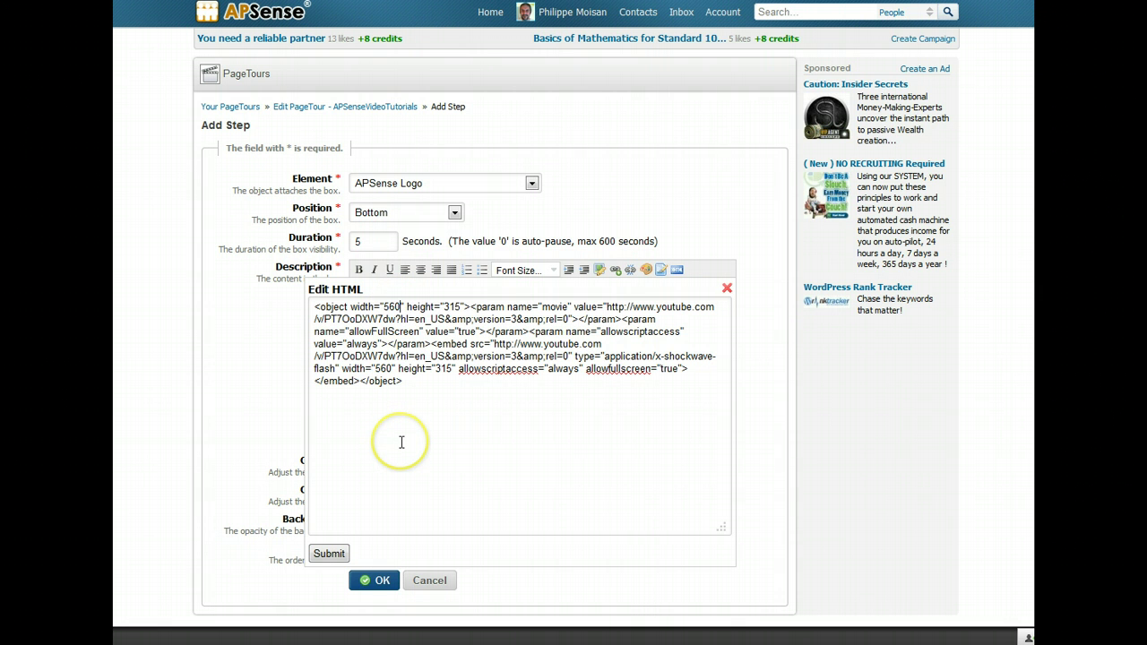
key("BackSpace")
key("BackSpace")
key("BackSpace")
type("300")
left_click(461, 306)
key("BackSpace")
key("BackSpace")
key("BackSpace")
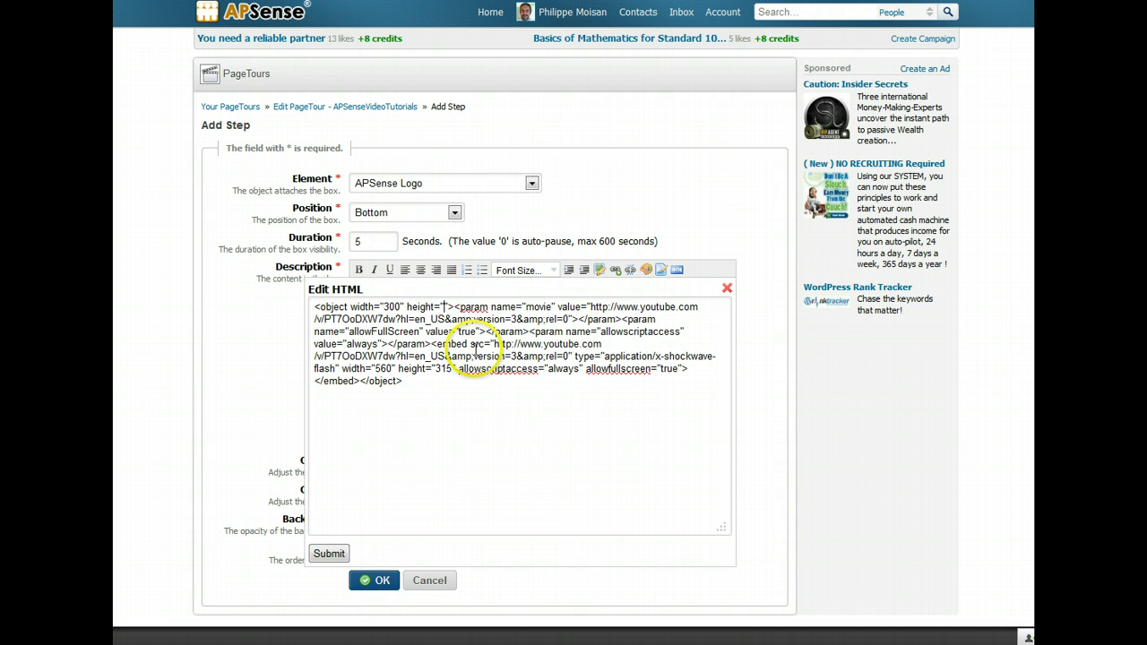
type("200")
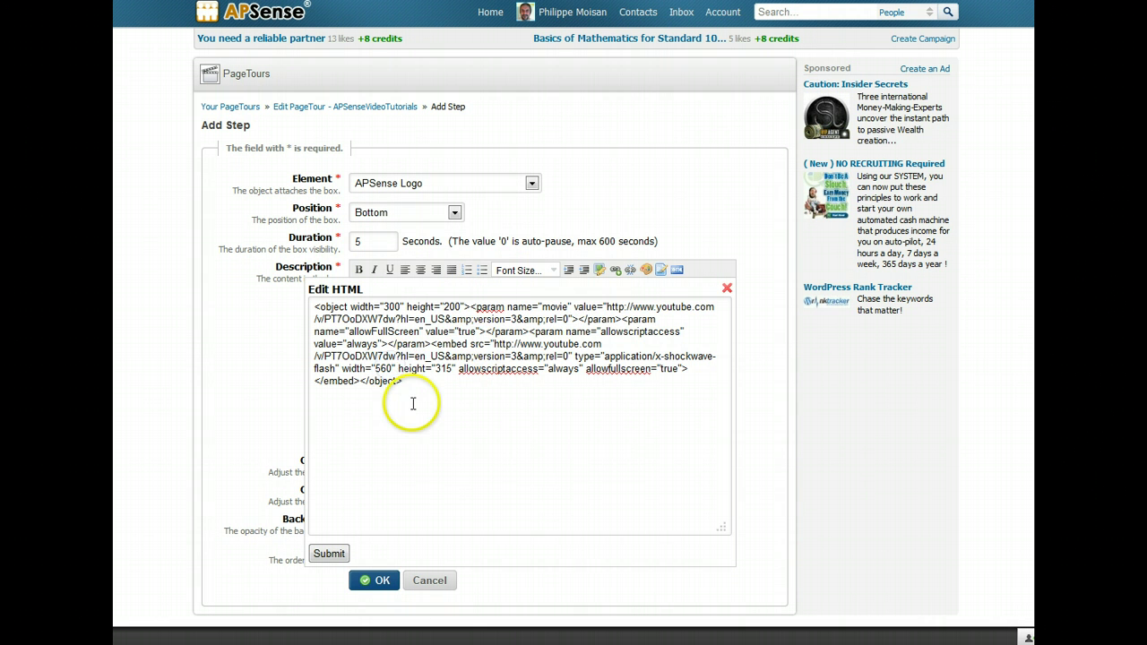
- Set the embed tag's width to 300 and height to 200 to match the object tag
key("BackSpace")
key("BackSpace")
key("BackSpace")
type("300")
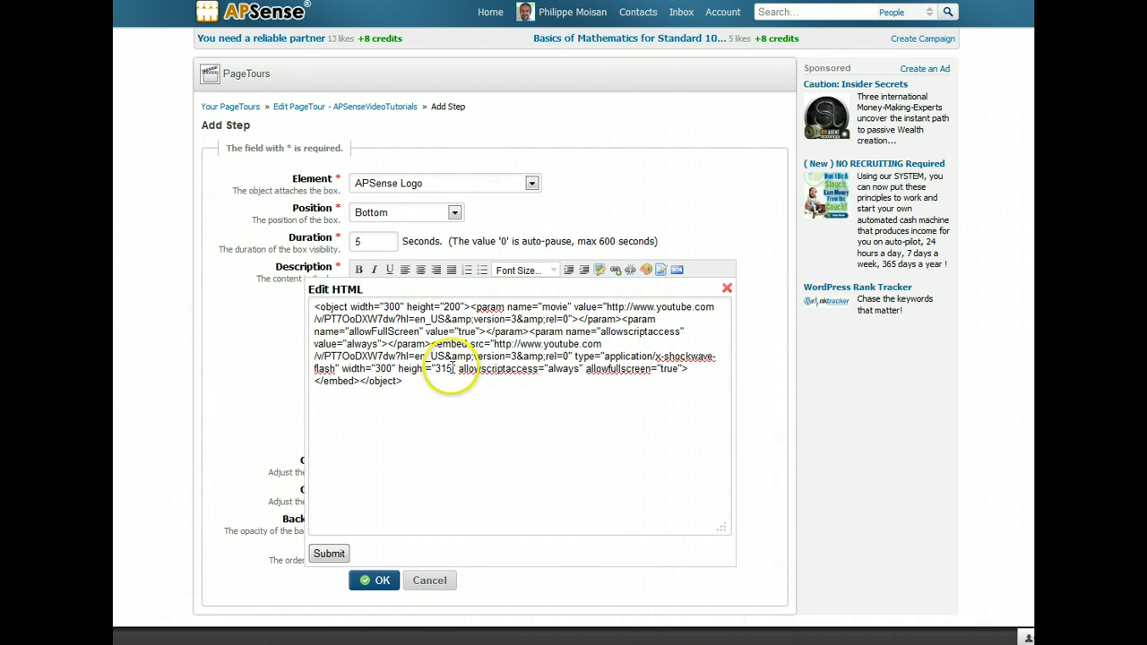
key("BackSpace")
key("BackSpace")
key("BackSpace")
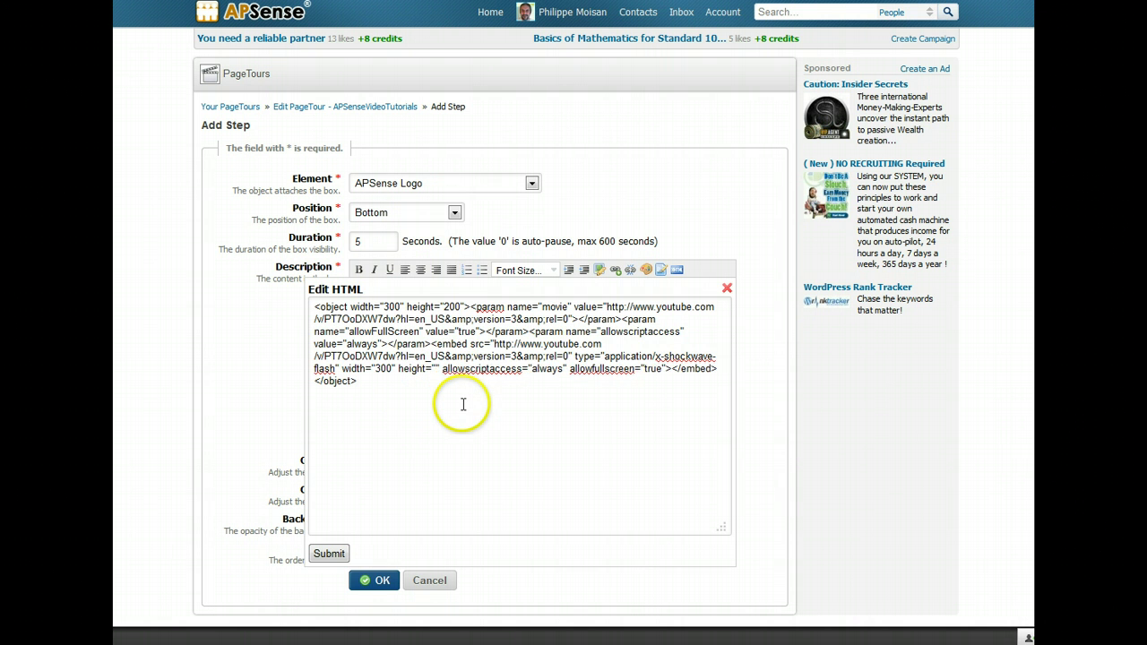
type("200")
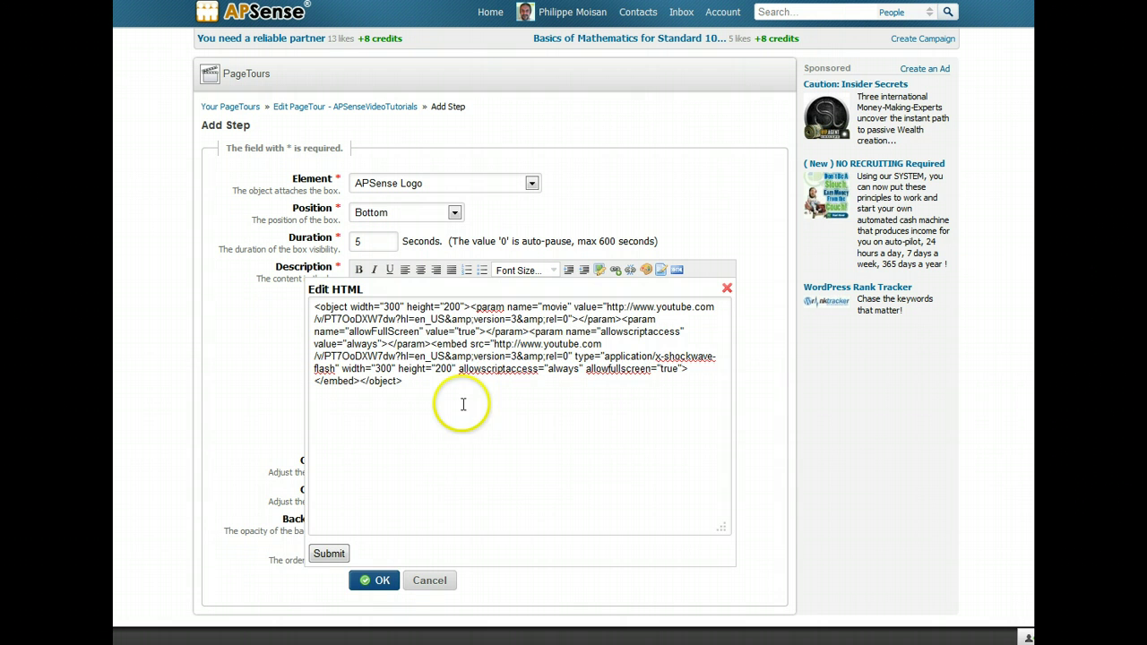
- Submit the edited HTML to the description and save the new APSense Logo step
left_click(329, 553)
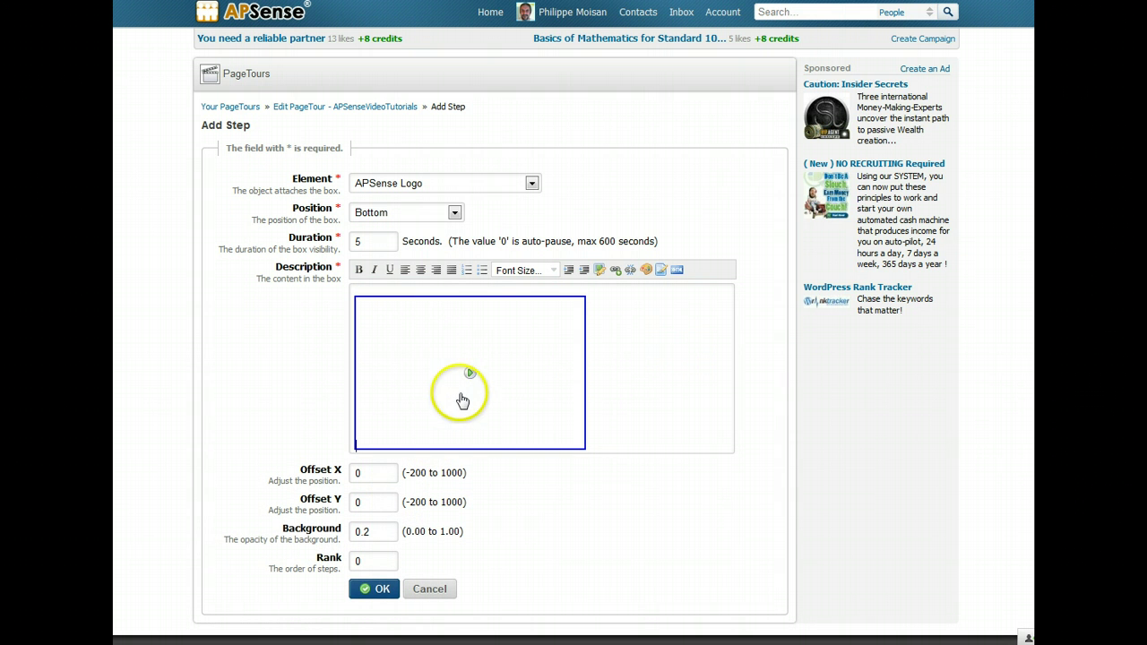
left_click(381, 592)
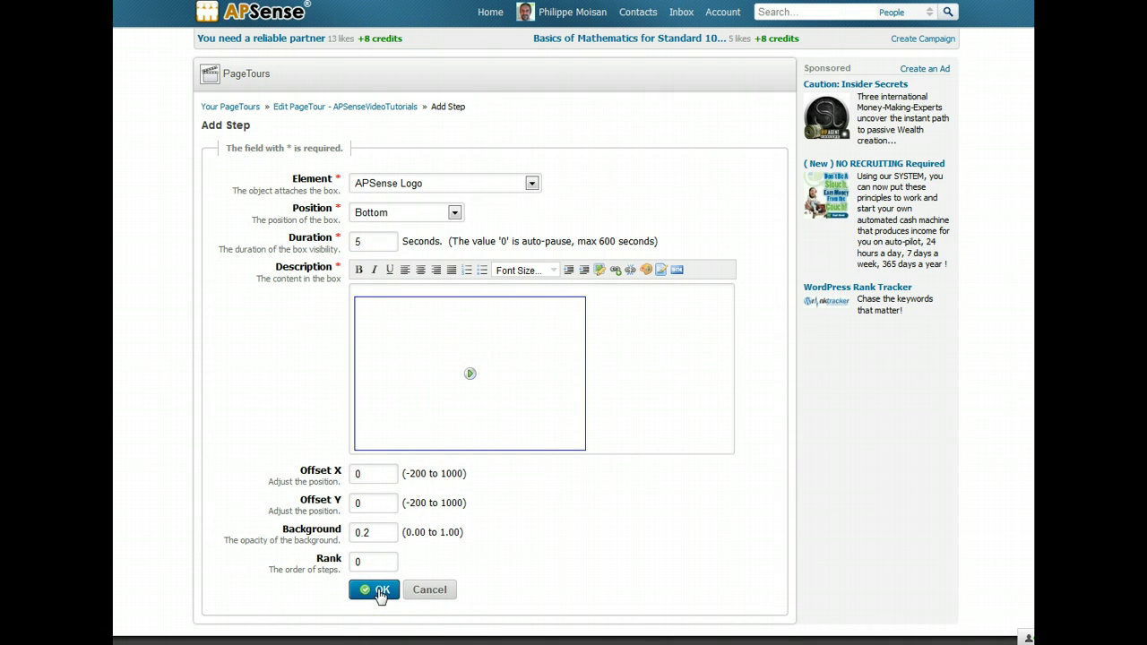
left_click(637, 543)
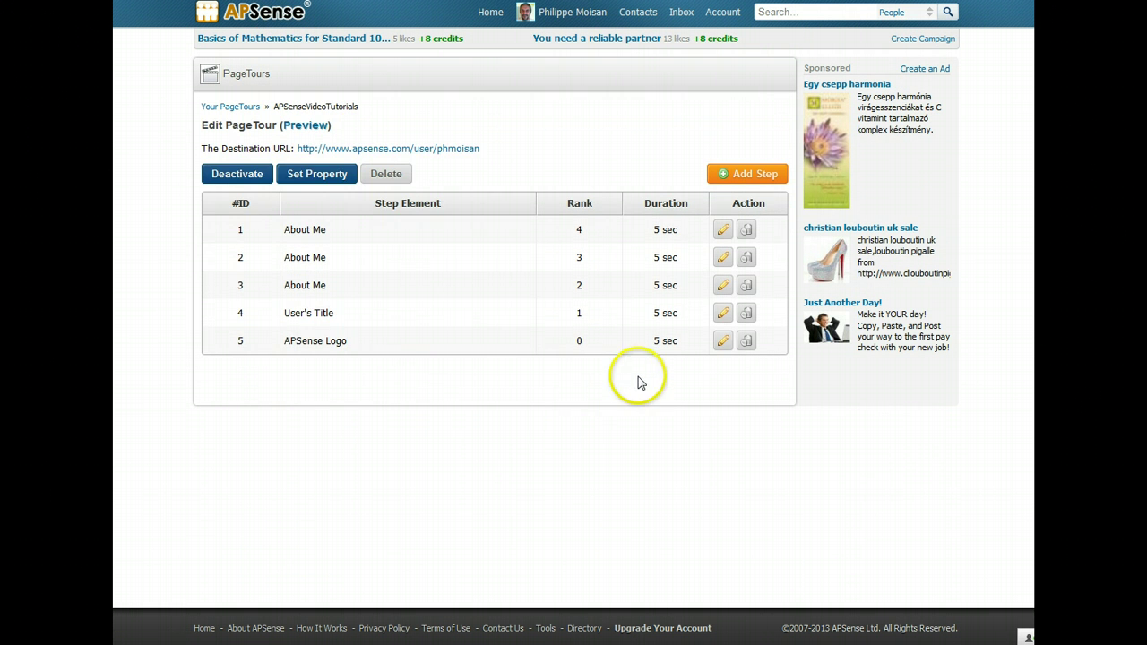
- Edit the APSense Logo step, set its rank to 7, and save the change
left_click(723, 341)
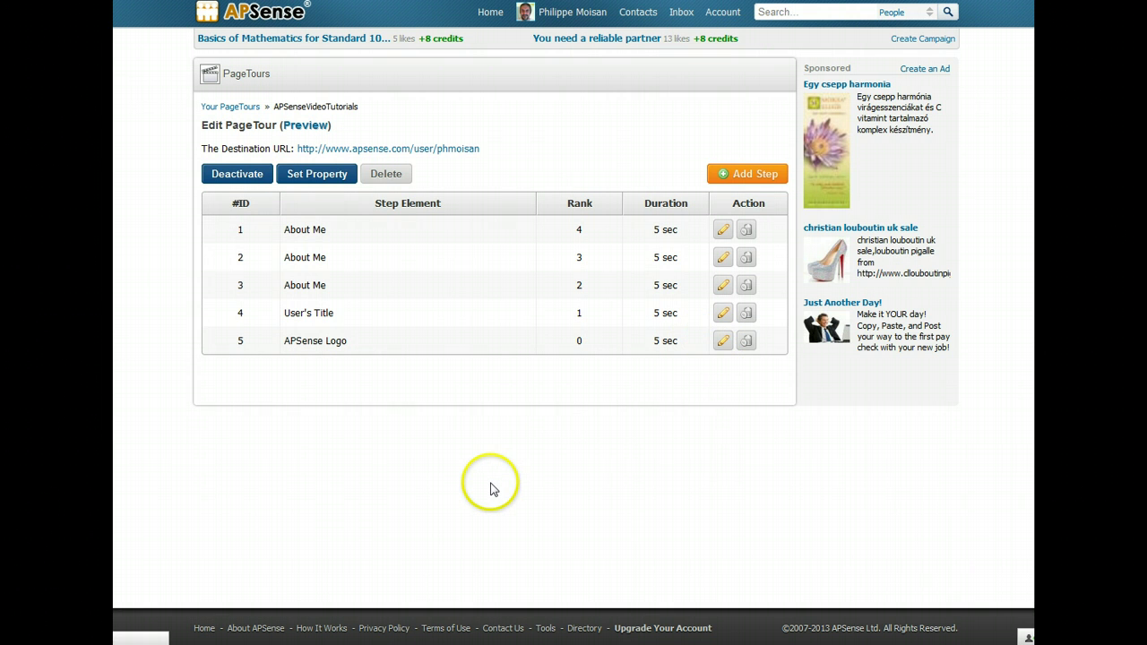
scroll(384, 502, "down", 1)
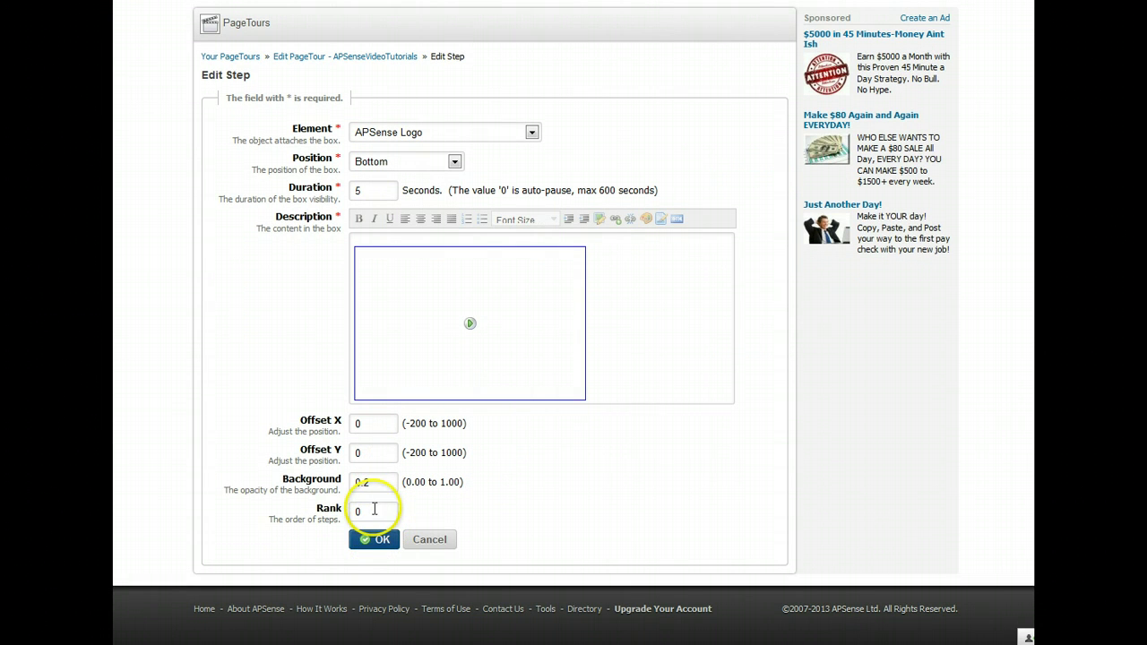
left_click_drag(375, 509, 335, 507)
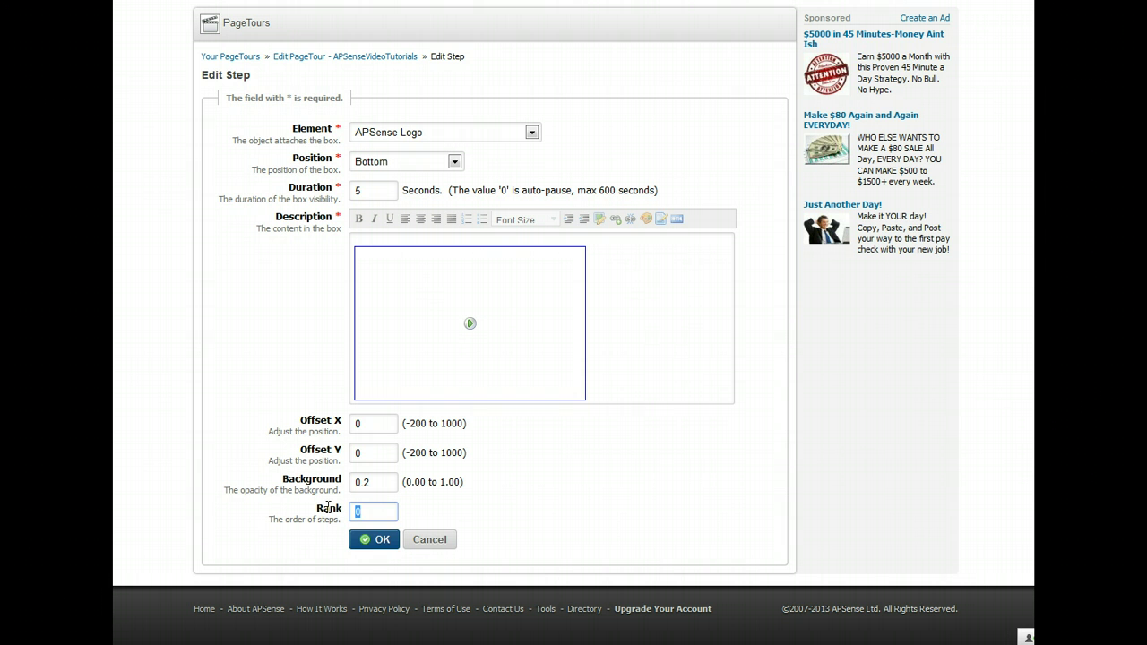
type("7")
left_click(370, 541)
left_click(638, 460)
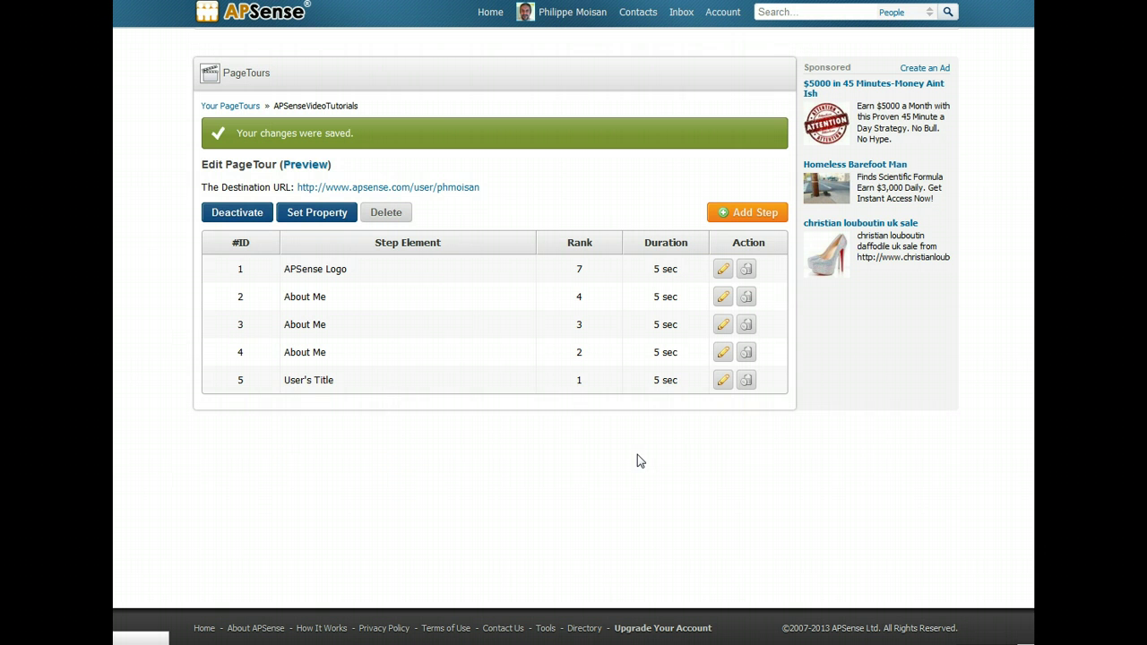
- Switch to the APSense profile page, reload it, and play its PageTour
left_click(453, 335)
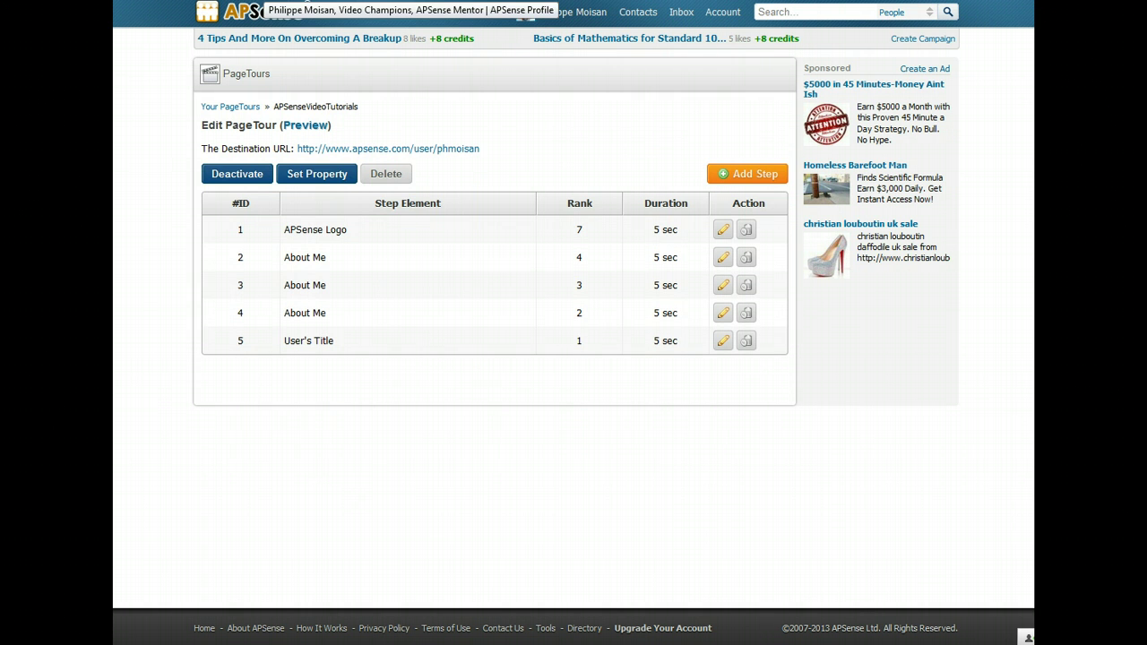
left_click(538, 11)
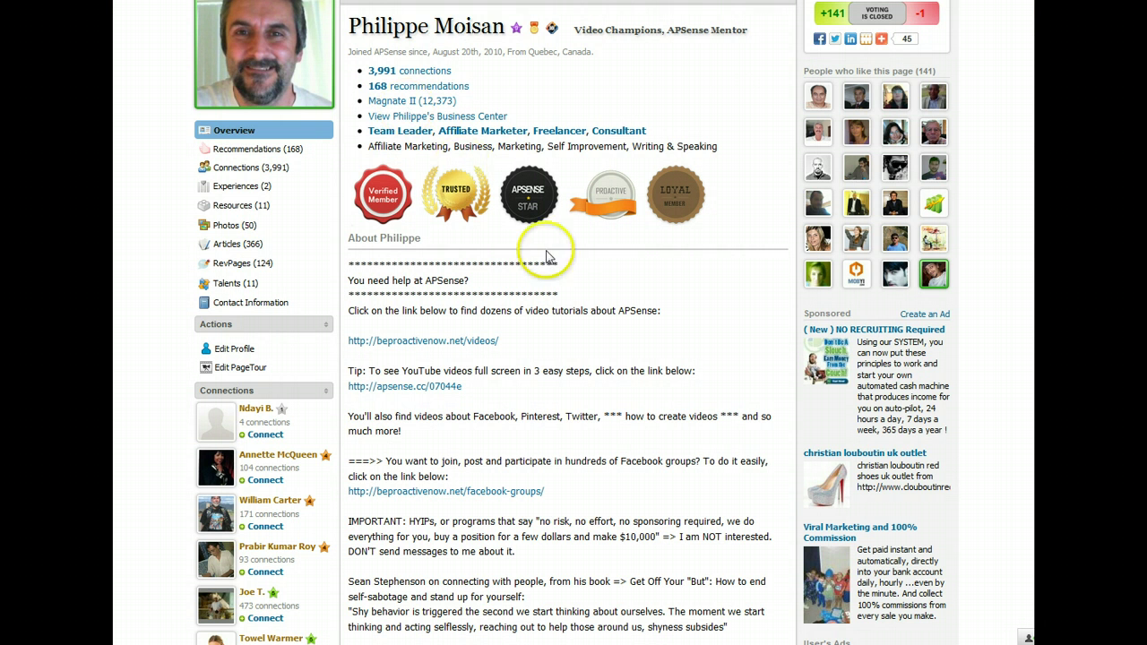
scroll(609, 387, "up", 1)
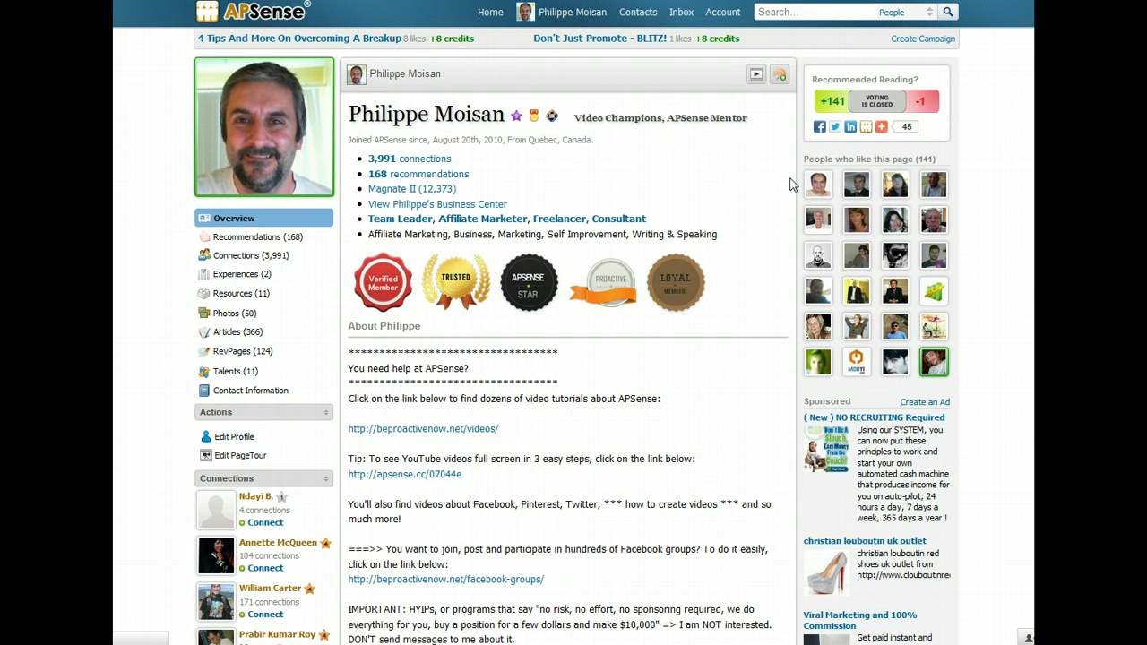
key("F5")
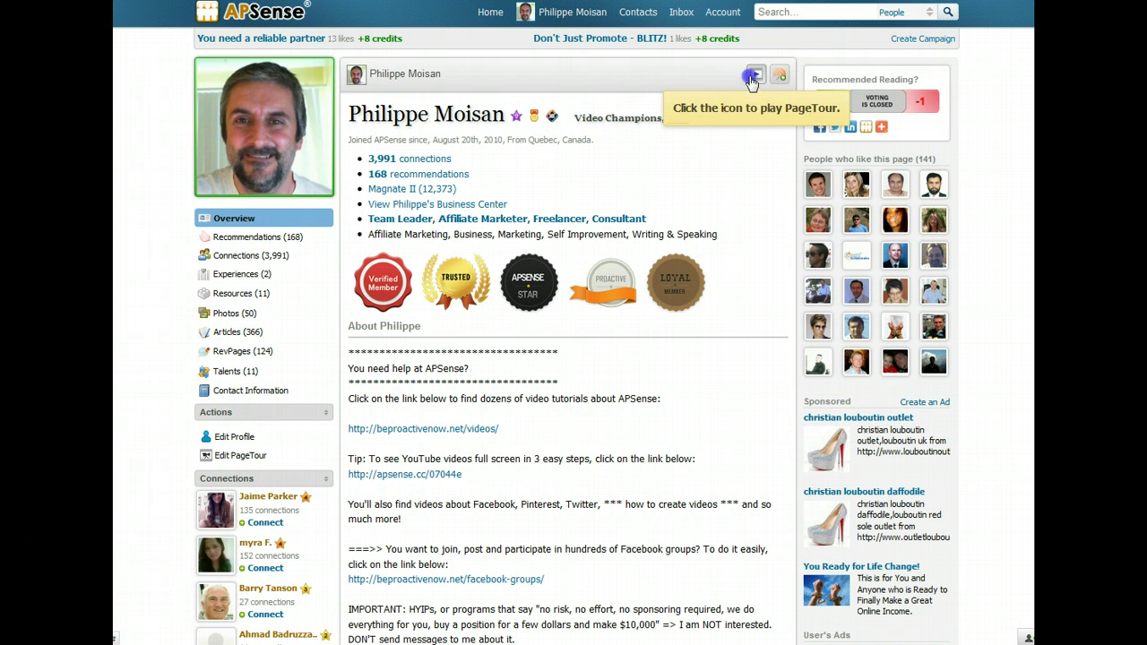
left_click(756, 73)
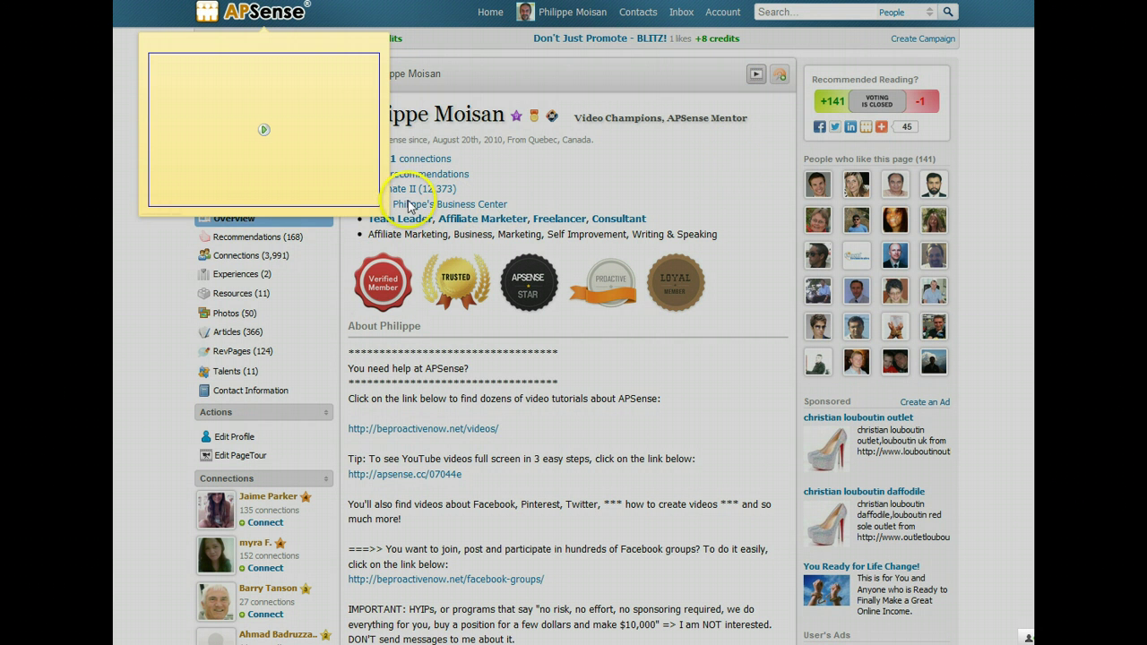
- Test the embedded video in the tour box by playing it, pausing the tour, and pausing the video
left_click(250, 145)
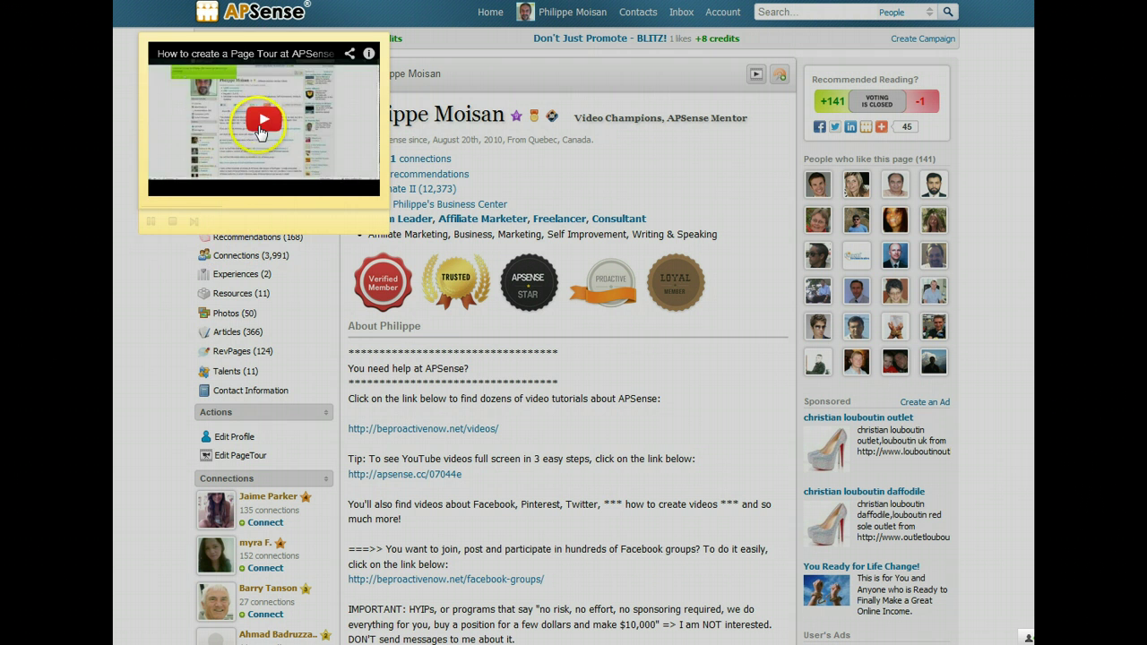
left_click(252, 124)
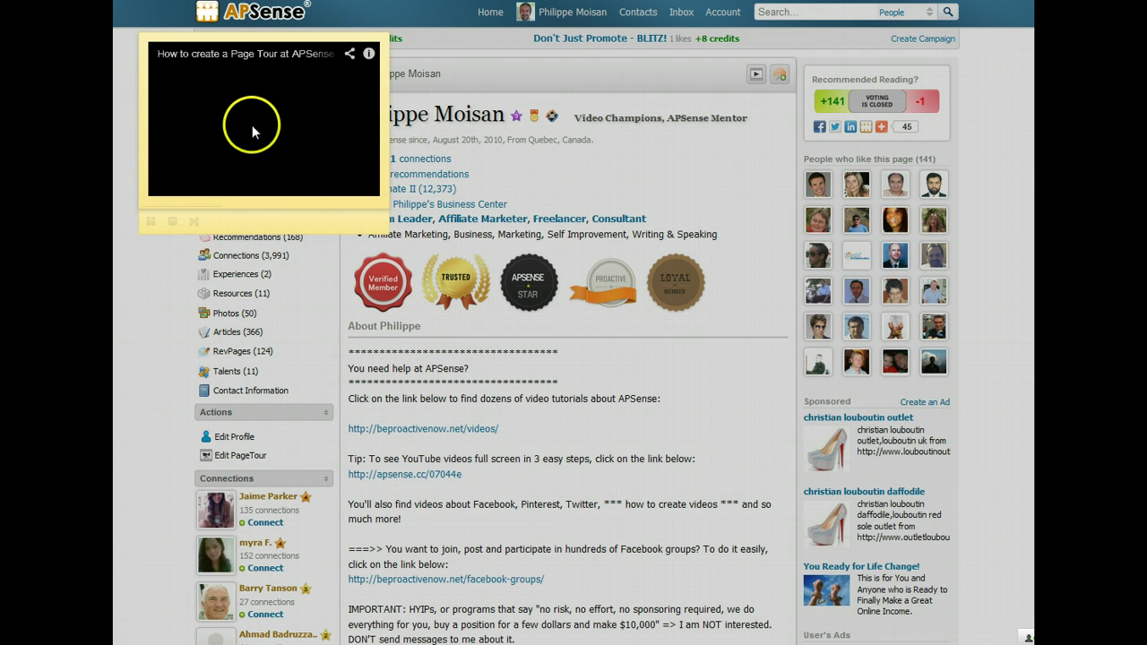
left_click(150, 229)
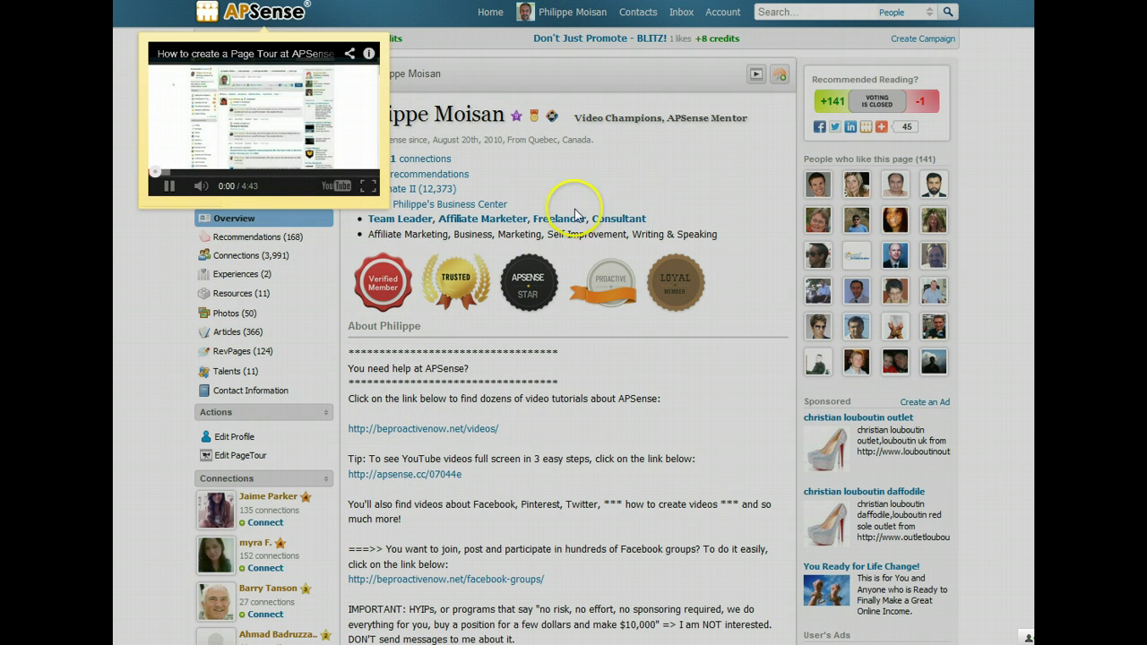
mouse_move(128, 146)
left_click(171, 187)
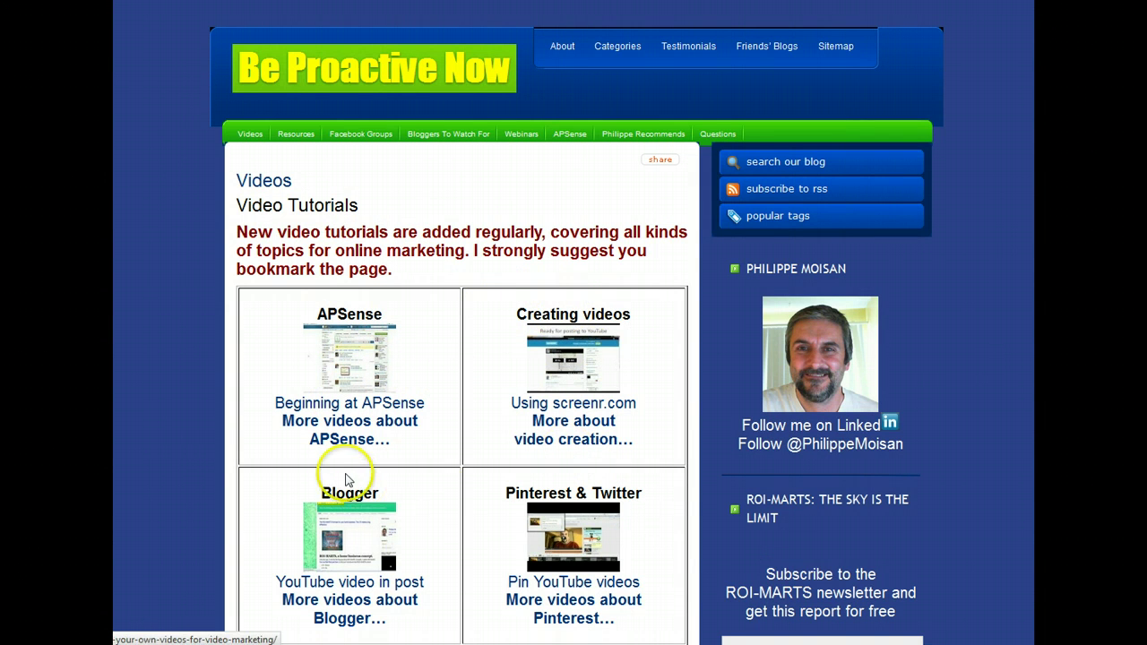
- Look through the video tutorial categories on the Be Proactive Now Videos page
scroll(481, 571, "down", 2)
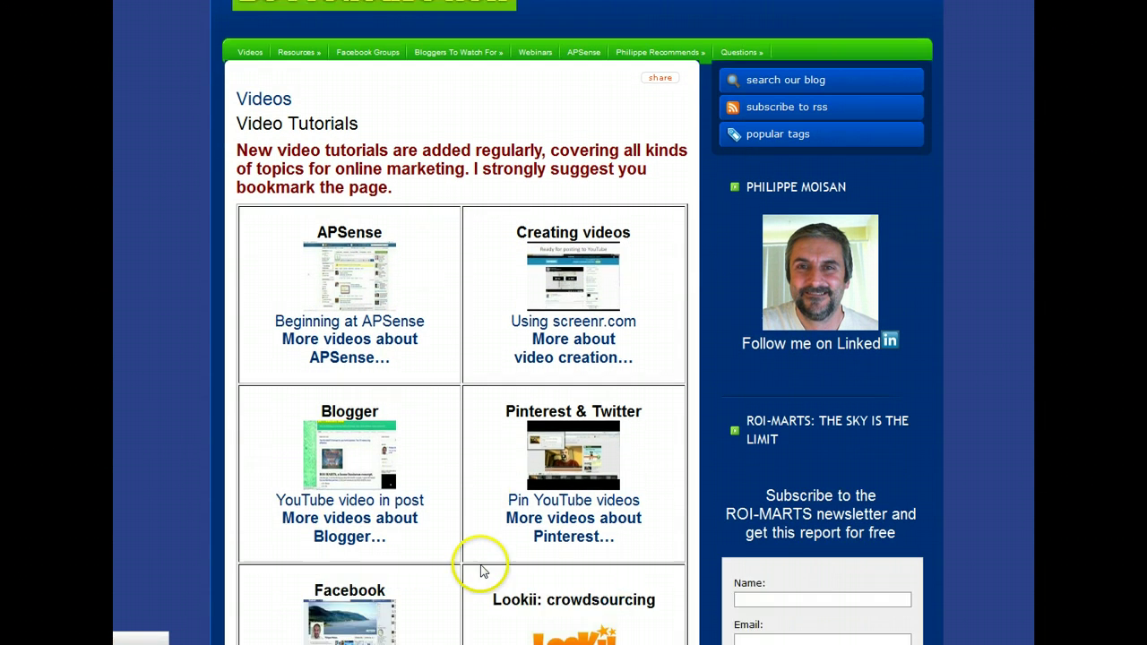